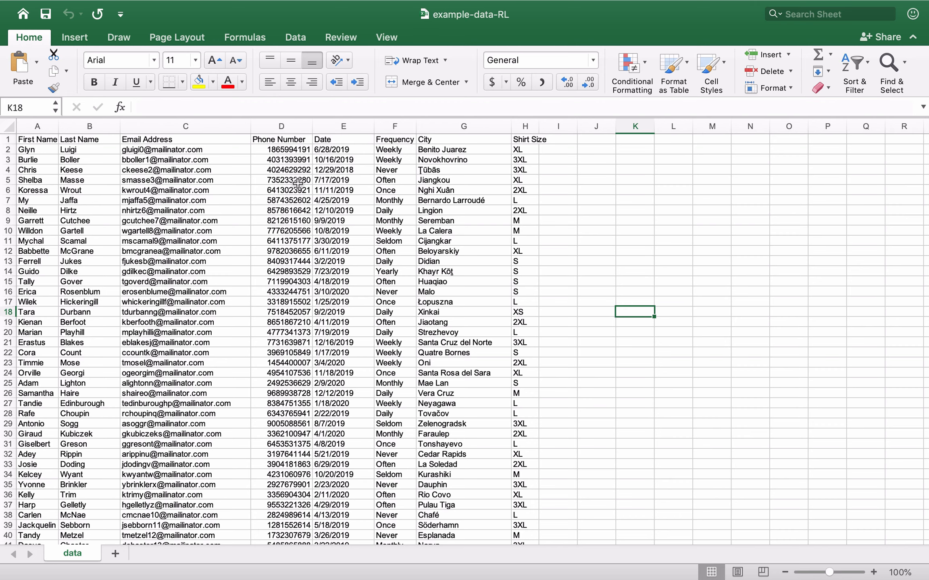
Step: Review the Date column in the example data sheet
{"action": "left_click", "coordinate": [336, 126]}
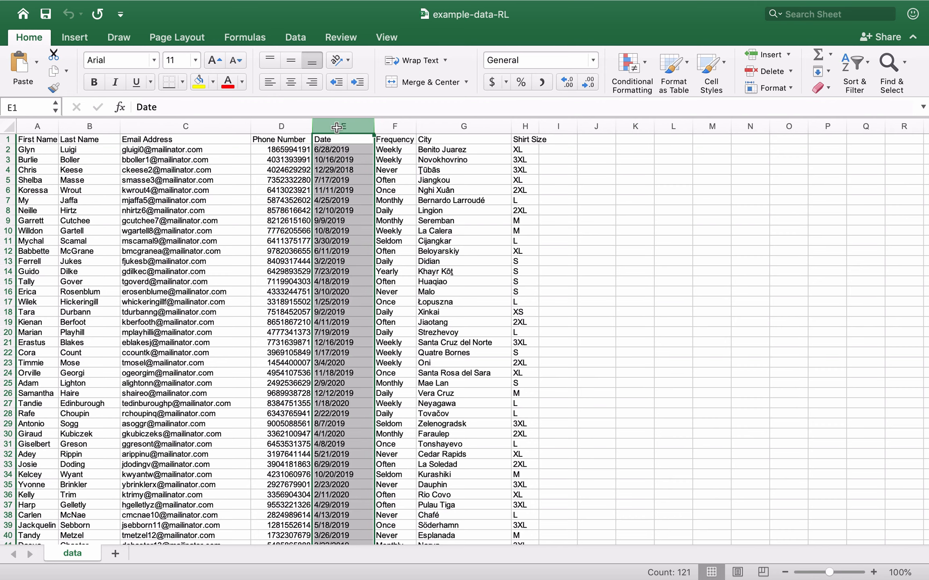
{"action": "left_click", "coordinate": [393, 161]}
{"action": "left_click", "coordinate": [587, 190]}
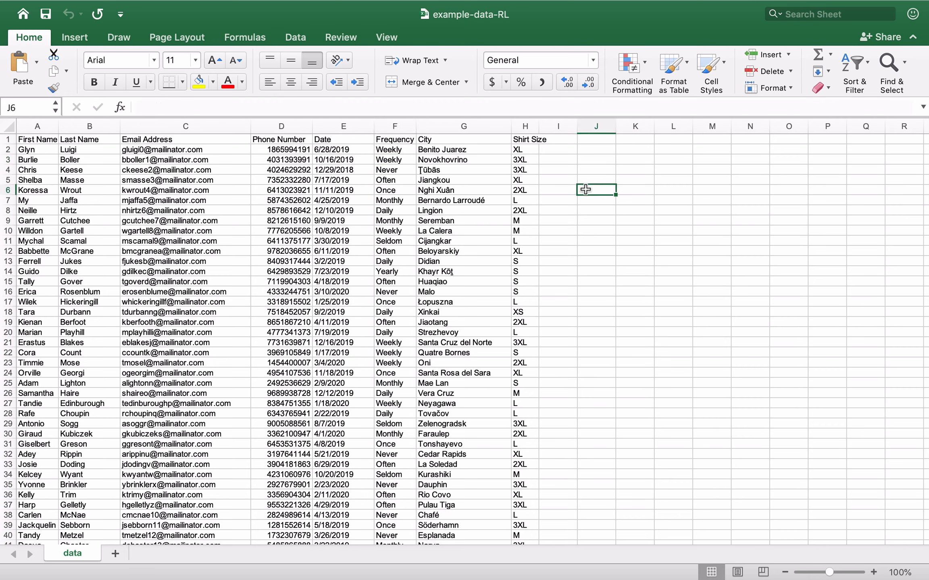
Step: Switch to RocketLevel in Firefox and open the page for importing leads into Contacts
{"action": "mouse_move", "coordinate": [471, 579]}
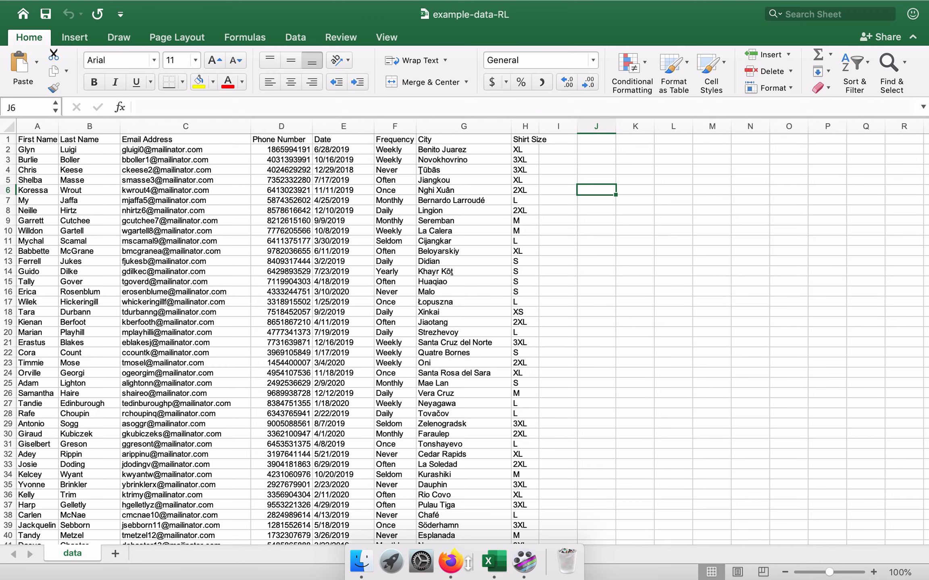
{"action": "left_click", "coordinate": [451, 569]}
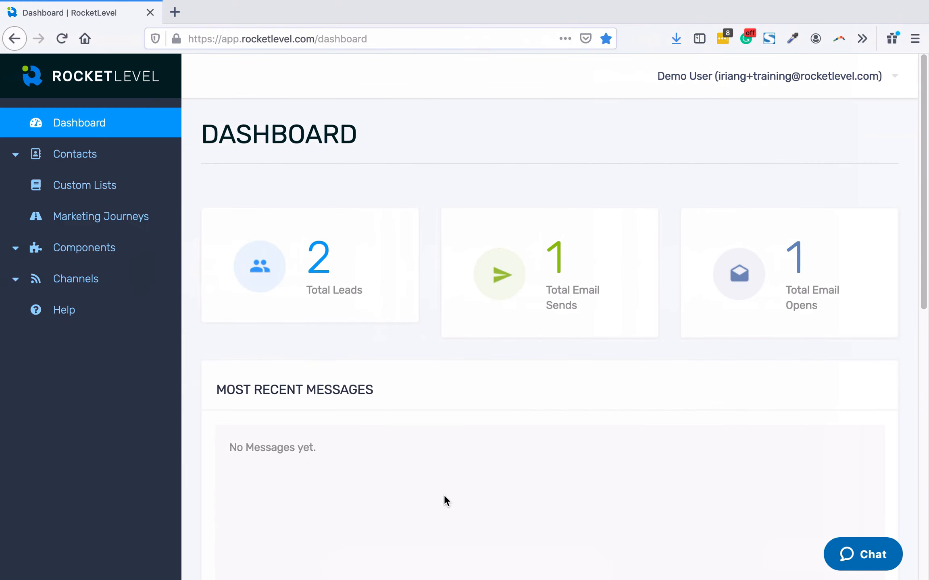
{"action": "left_click", "coordinate": [79, 161]}
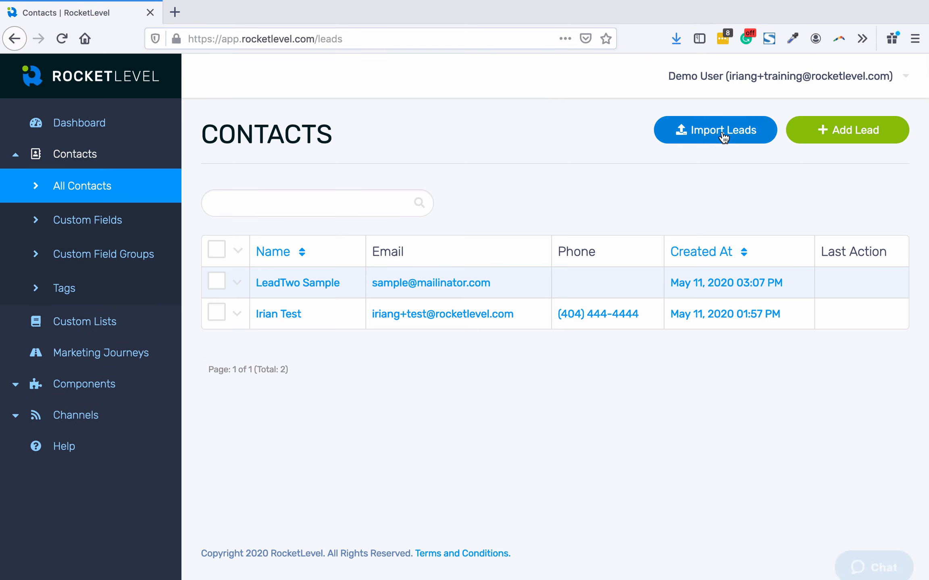
{"action": "left_click", "coordinate": [723, 138]}
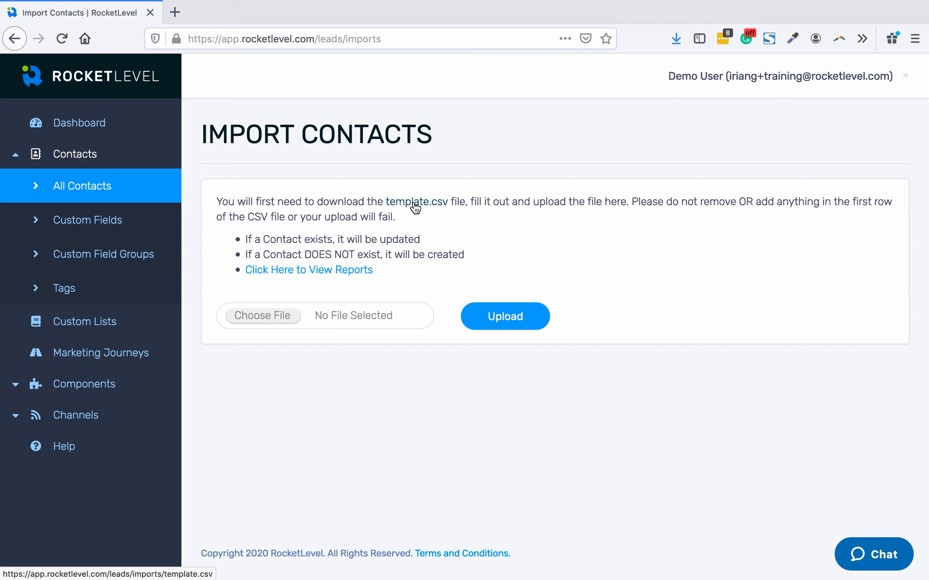
Step: Open Custom Fields in a new browser tab and review both pages of the field list
{"action": "right_click", "coordinate": [92, 222]}
{"action": "left_click", "coordinate": [141, 235]}
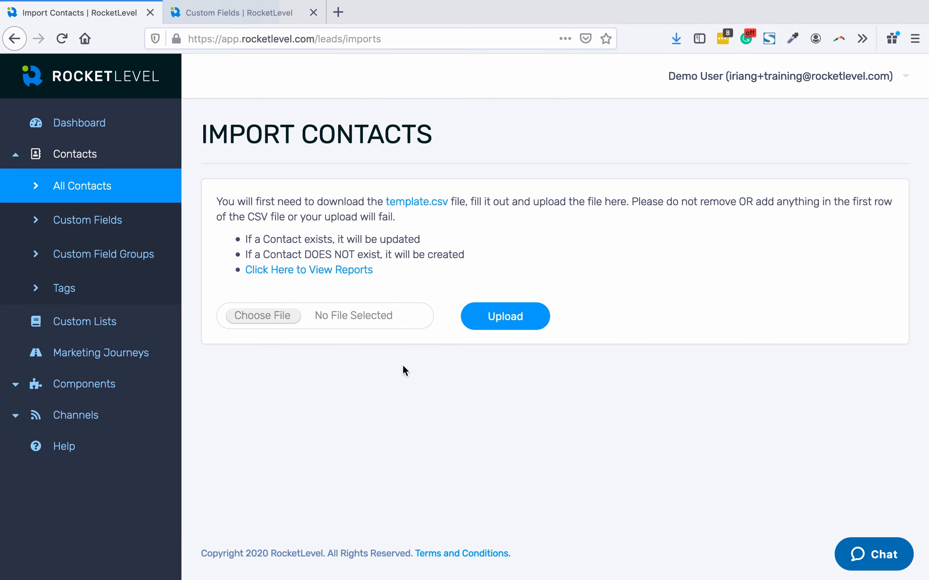
{"action": "left_click", "coordinate": [246, 16]}
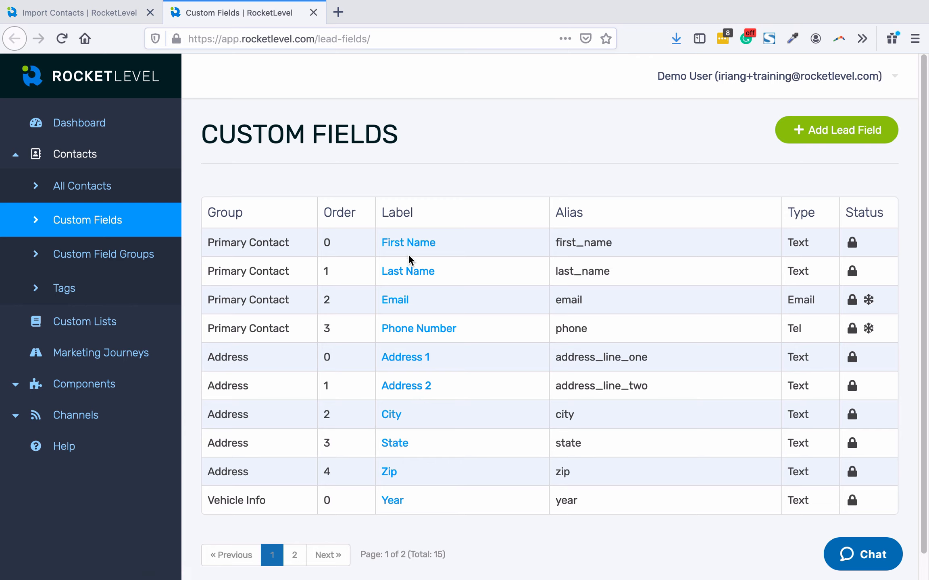
{"action": "left_click", "coordinate": [298, 554]}
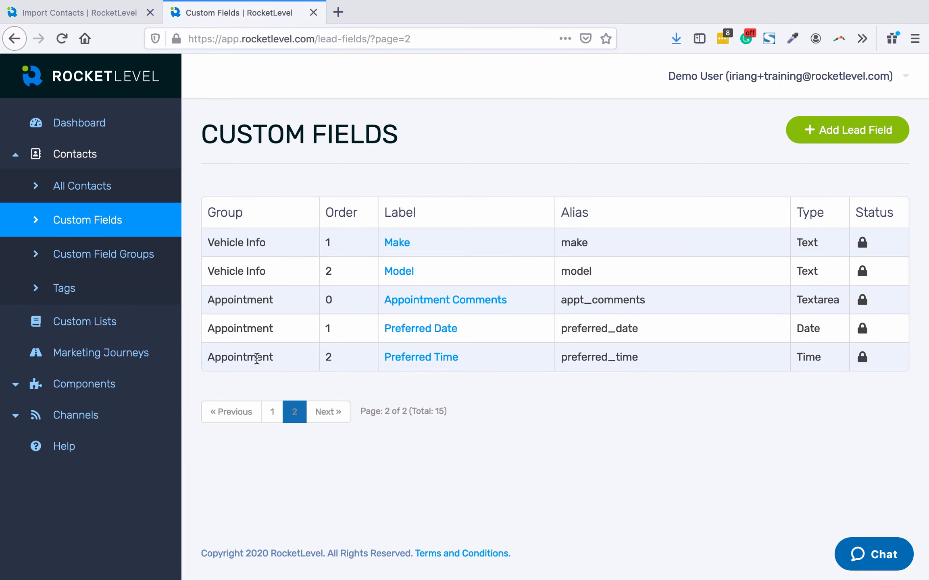
{"action": "left_click", "coordinate": [273, 412]}
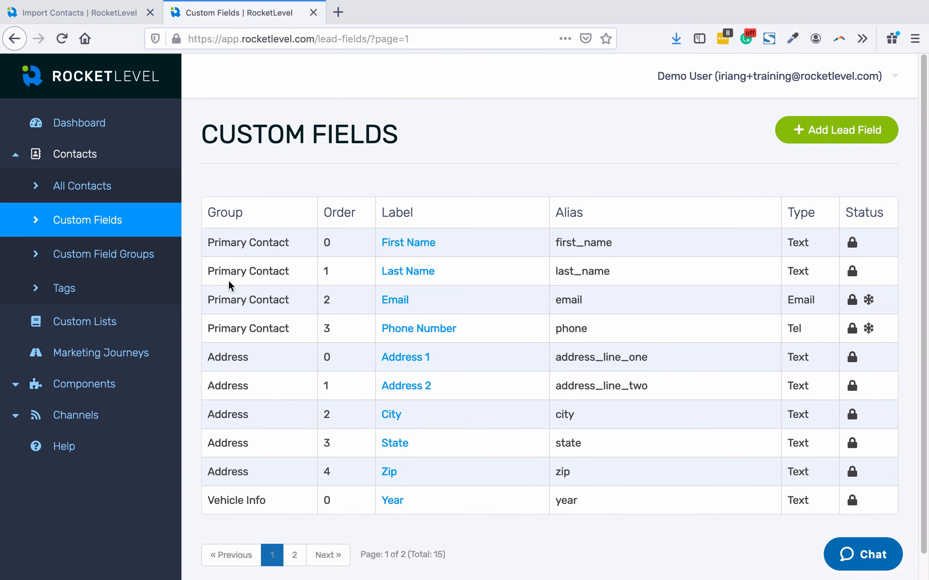
Step: Open All Contacts in a new browser tab and view the first listed contact's profile
{"action": "right_click", "coordinate": [92, 186]}
{"action": "left_click", "coordinate": [128, 192]}
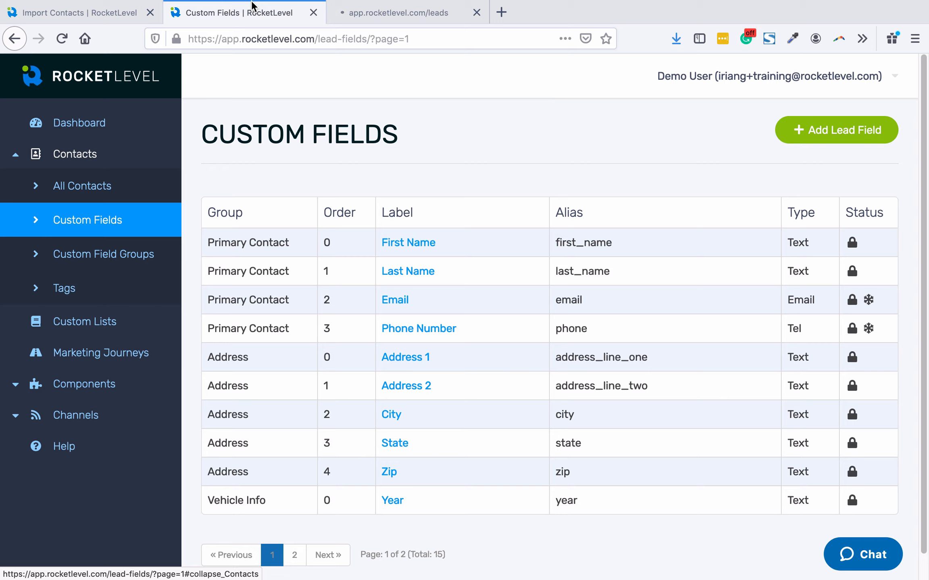
{"action": "left_click", "coordinate": [350, 9]}
{"action": "left_click", "coordinate": [307, 284]}
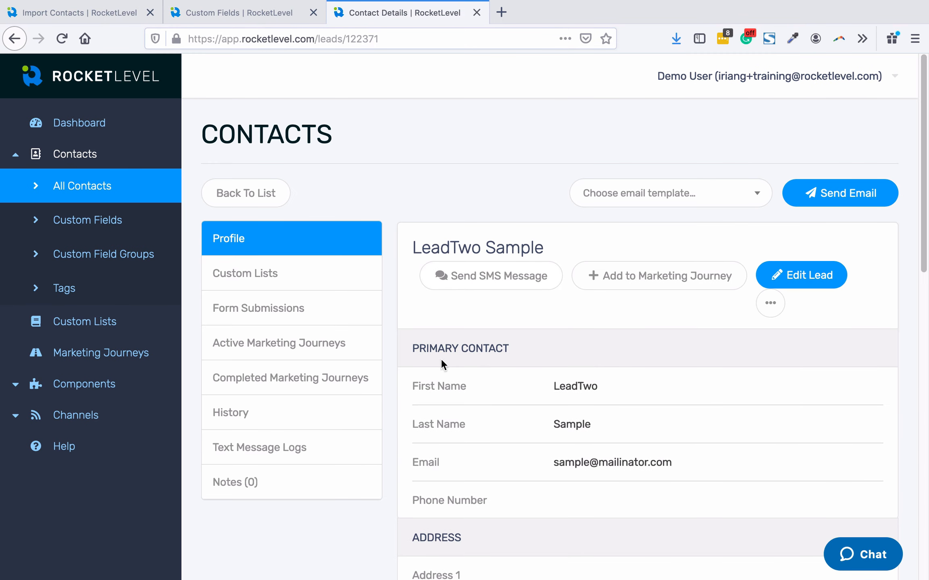
Step: Compare the custom fields list with the fields in the contact's profile, from Primary Contact to Additional Information
{"action": "left_click", "coordinate": [258, 17]}
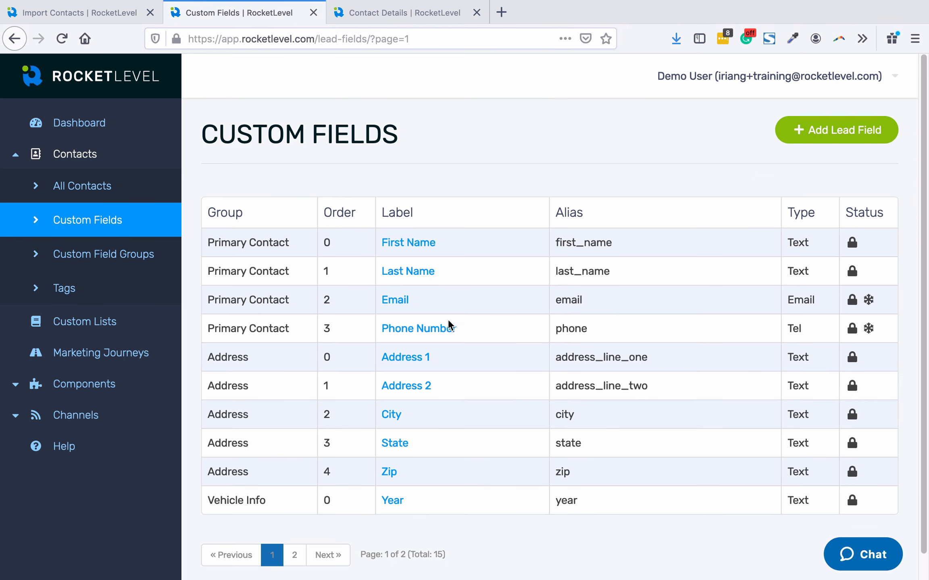
{"action": "left_click", "coordinate": [394, 15]}
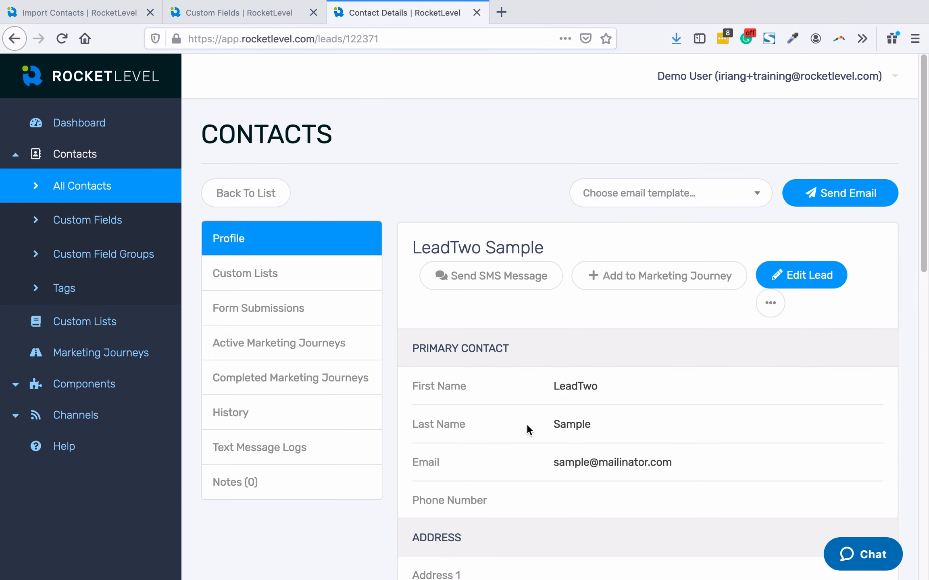
{"action": "scroll", "coordinate": [527, 426], "scroll_direction": "down", "scroll_amount": 7}
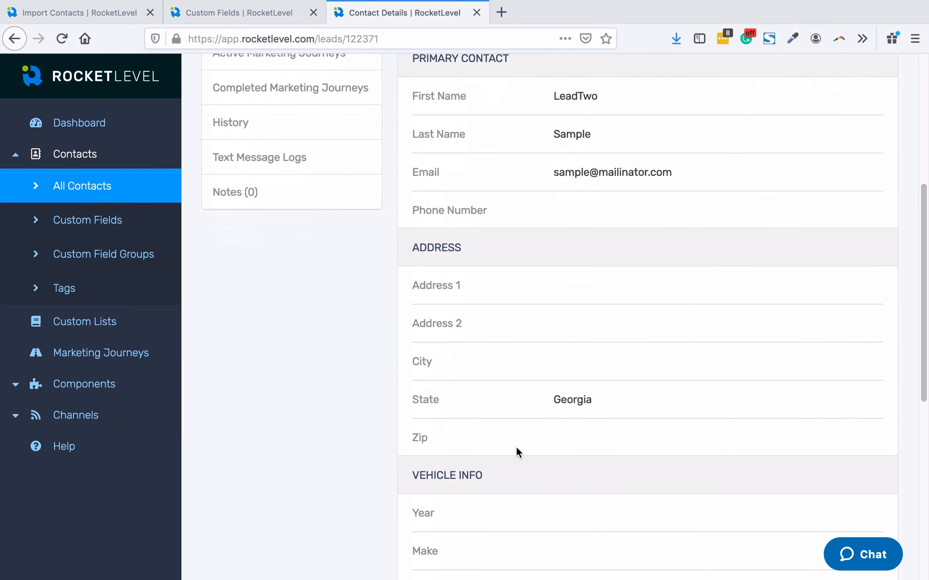
{"action": "scroll", "coordinate": [516, 448], "scroll_direction": "down", "scroll_amount": 8}
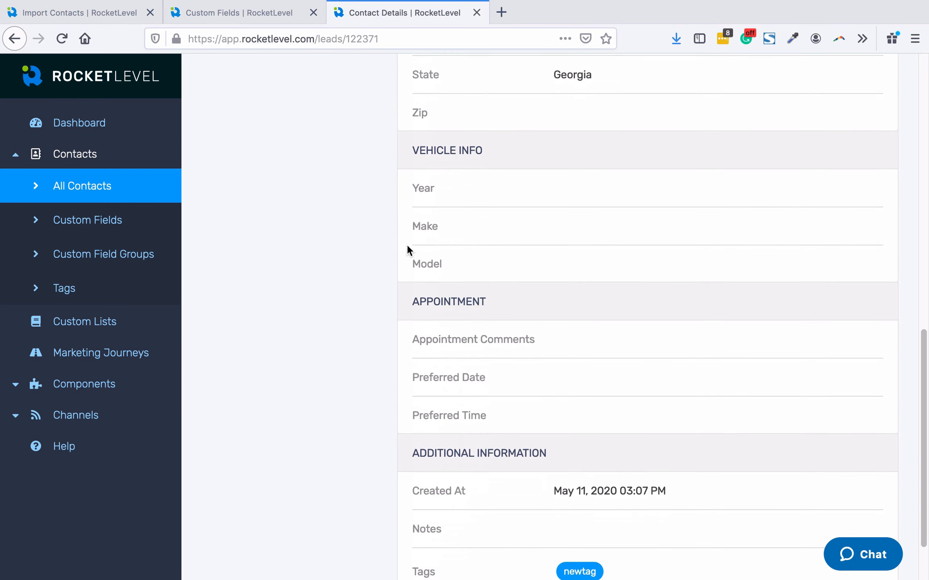
Step: Examine the field types offered when creating a new custom field, and leave without saving one
{"action": "left_click", "coordinate": [276, 14]}
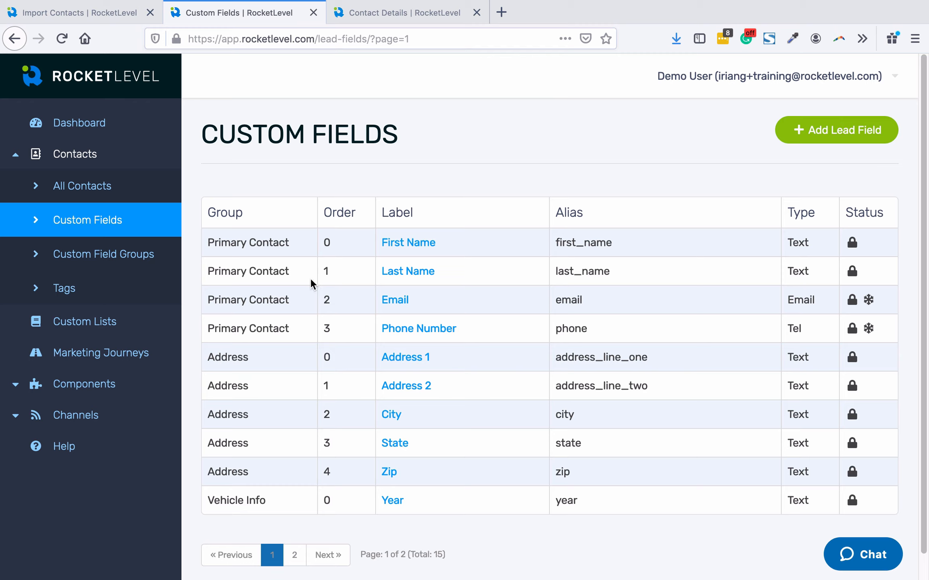
{"action": "left_click", "coordinate": [827, 138]}
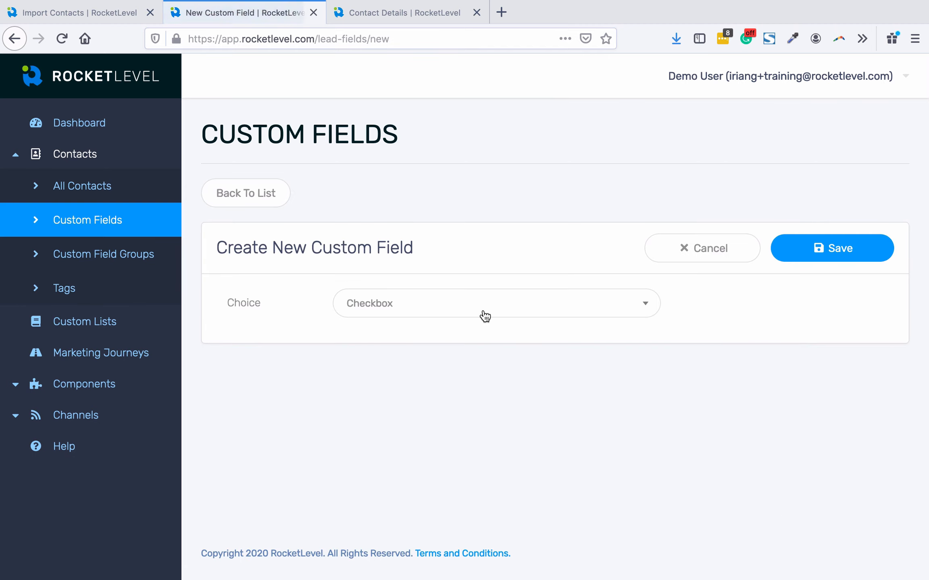
{"action": "left_click", "coordinate": [483, 315]}
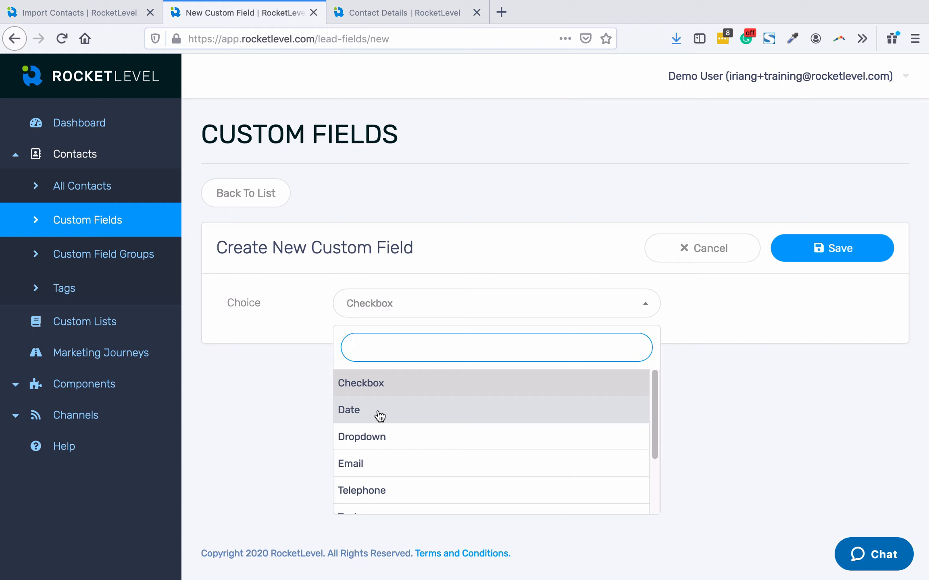
{"action": "scroll", "coordinate": [394, 439], "scroll_direction": "down", "scroll_amount": 1}
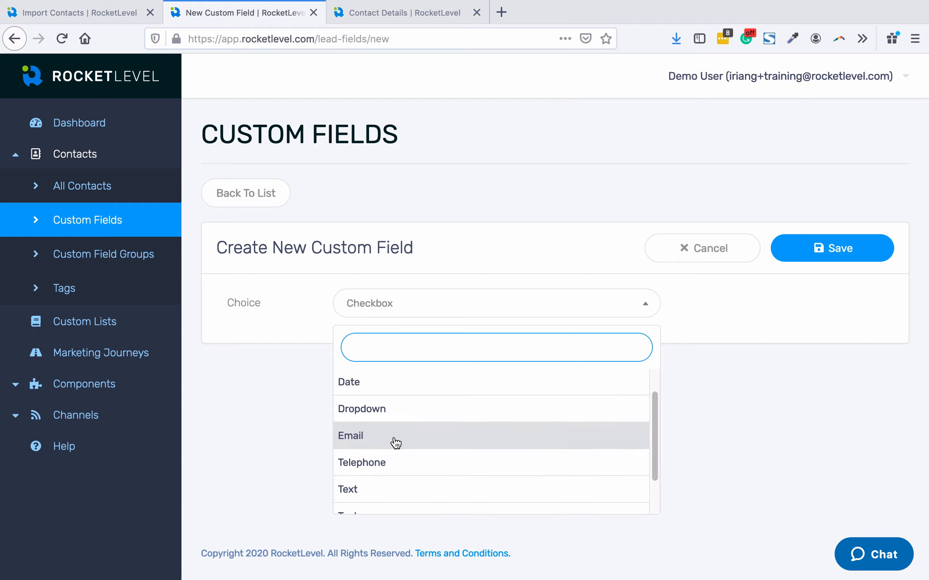
{"action": "scroll", "coordinate": [393, 442], "scroll_direction": "down", "scroll_amount": 2}
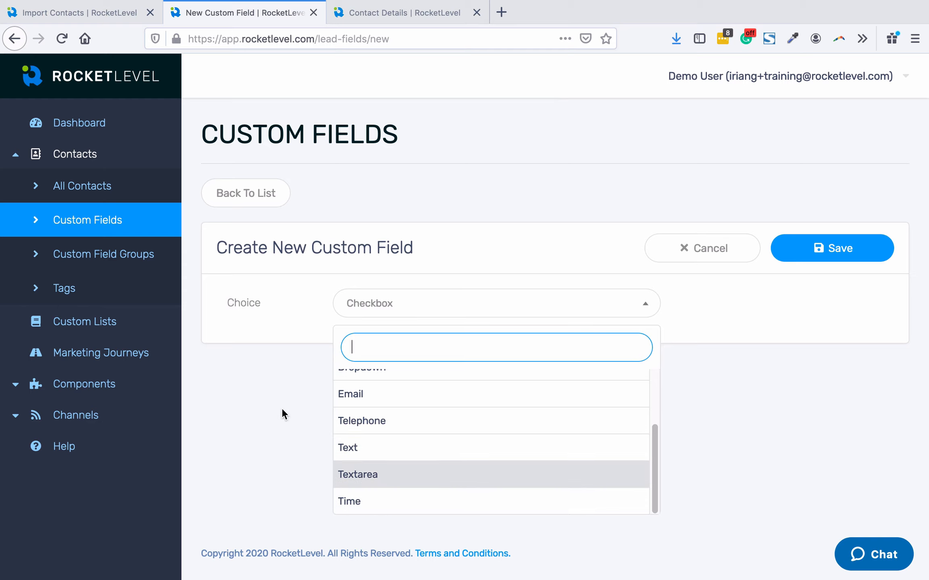
{"action": "left_click", "coordinate": [750, 254]}
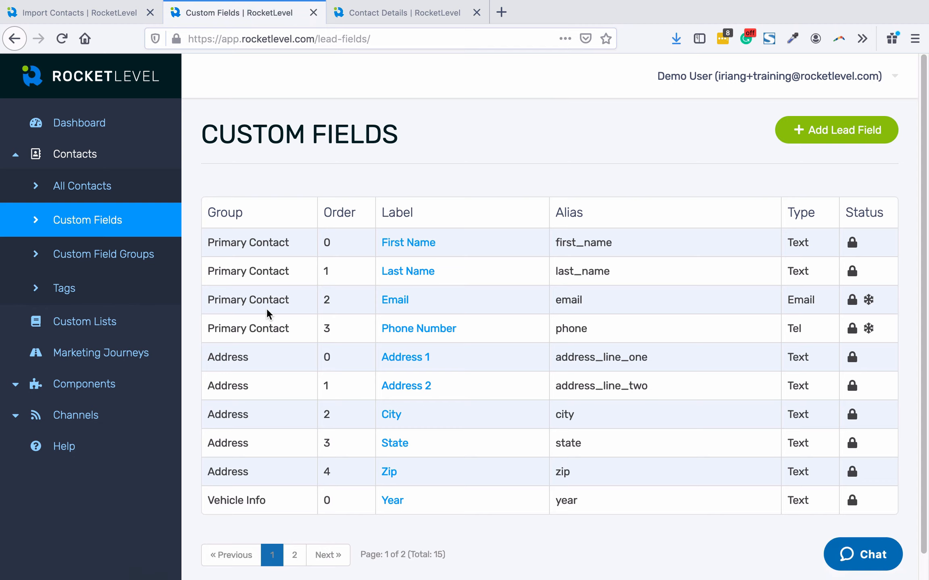
Step: View the custom field groups and return to the All Contacts list
{"action": "left_click", "coordinate": [117, 255]}
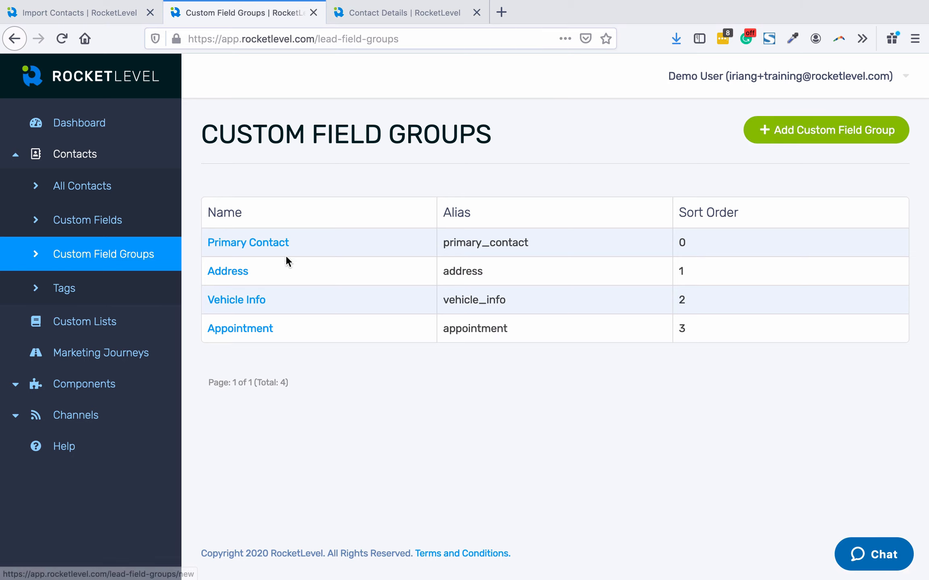
{"action": "left_click", "coordinate": [77, 229]}
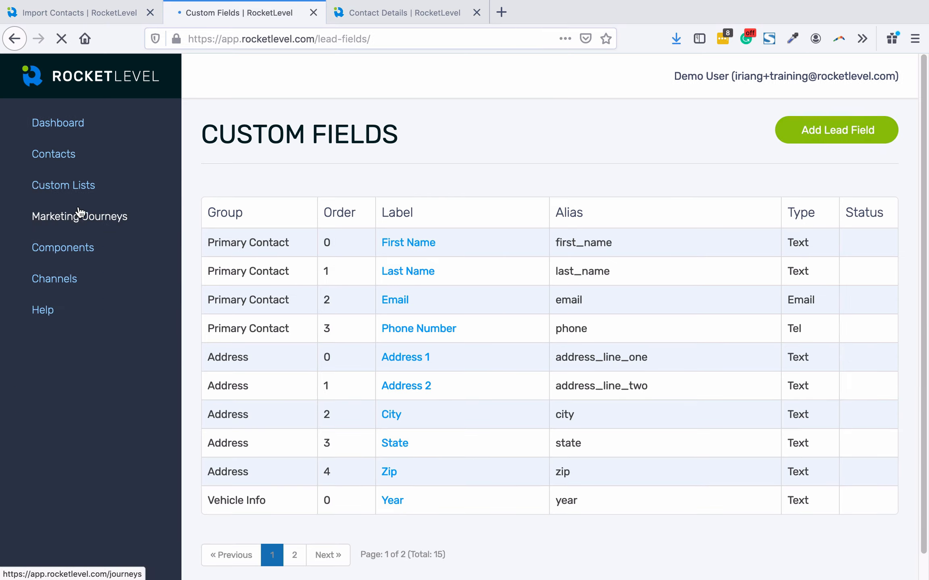
{"action": "left_click", "coordinate": [81, 192]}
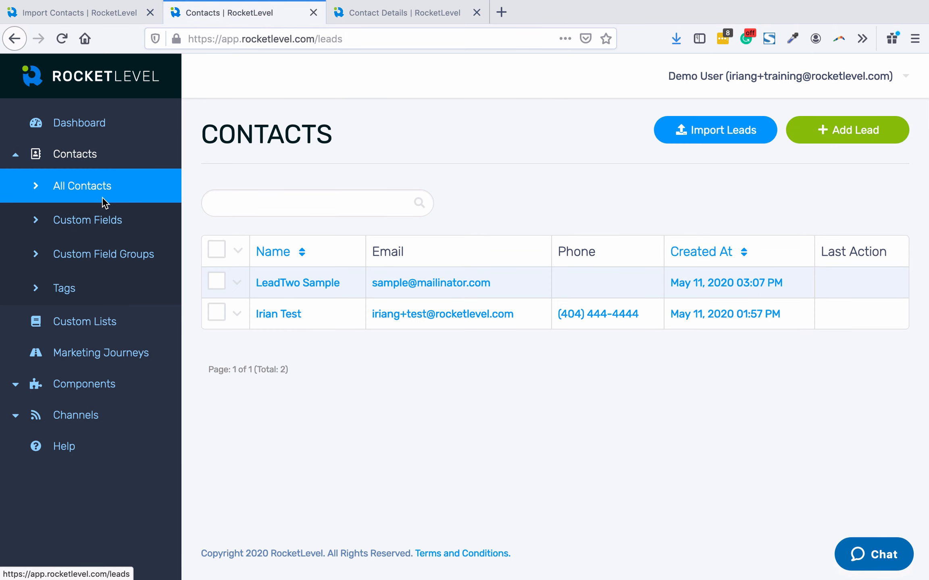
Step: Download template.csv from the Import Contacts page and open it with Microsoft Excel
{"action": "left_click", "coordinate": [85, 13]}
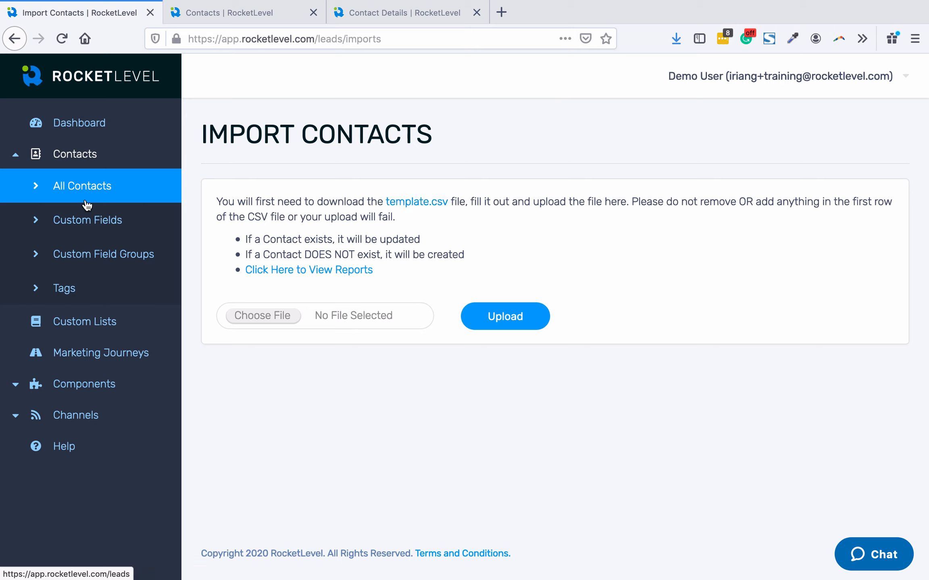
{"action": "left_click", "coordinate": [415, 203]}
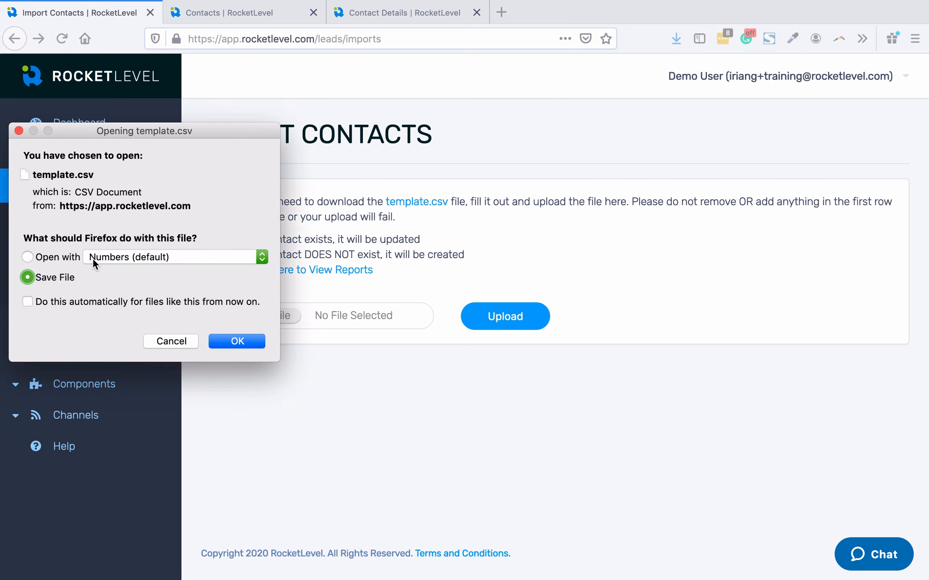
{"action": "left_click", "coordinate": [130, 258]}
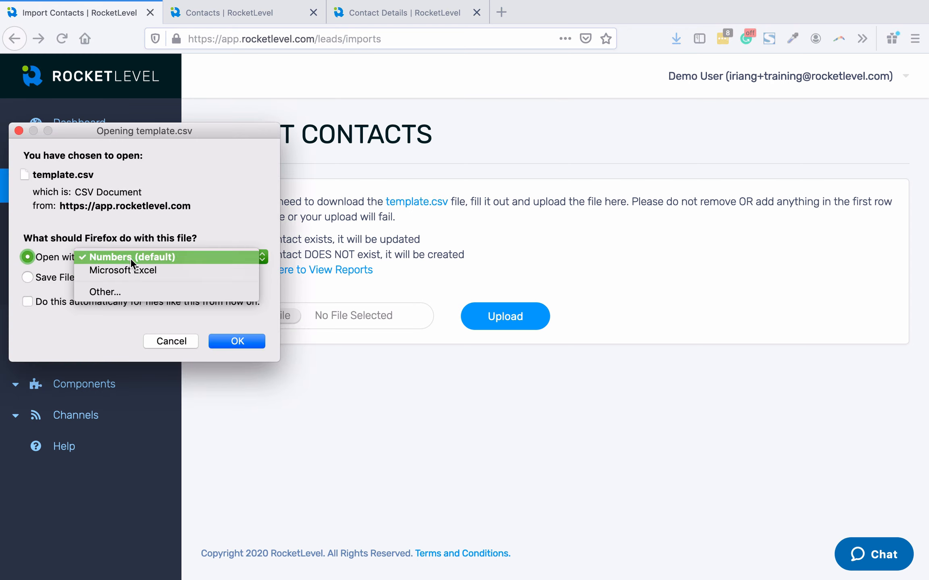
{"action": "left_click", "coordinate": [129, 268]}
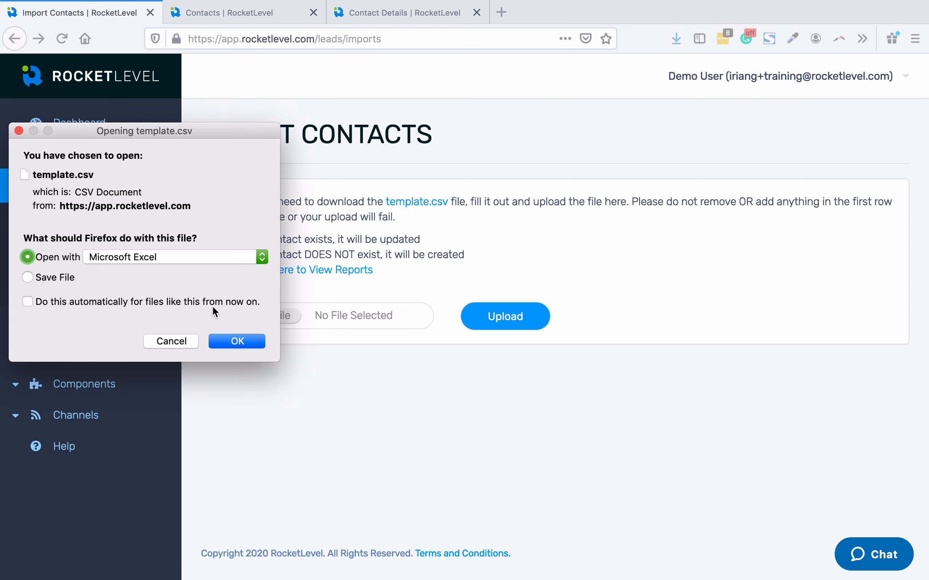
{"action": "left_click", "coordinate": [238, 342]}
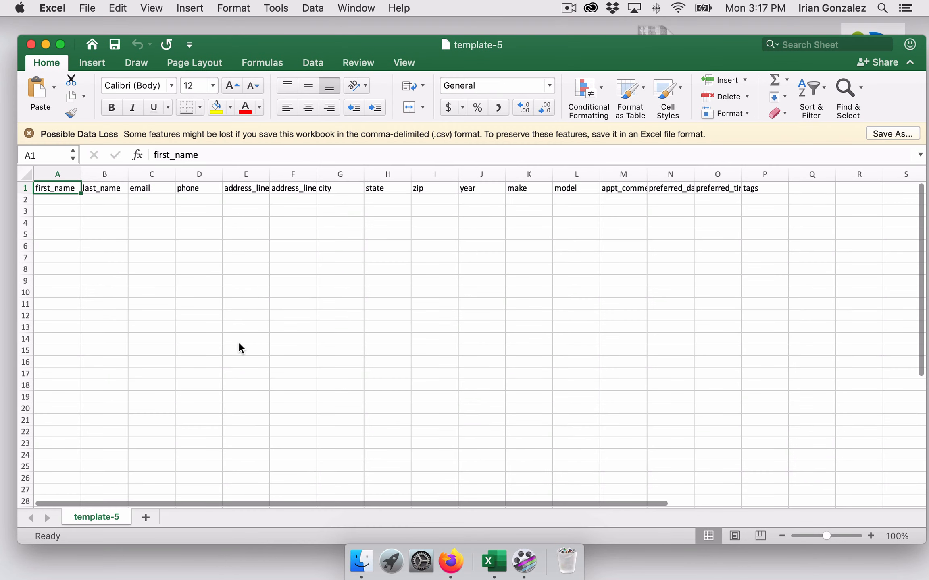
Step: Reposition the template workbook window near the screen's upper edge and enlarge it
{"action": "left_click", "coordinate": [228, 335]}
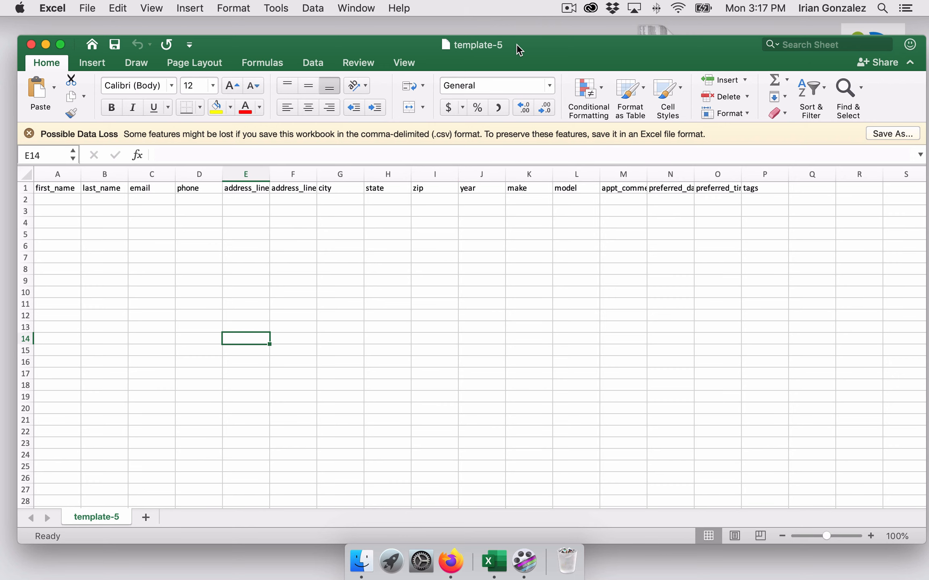
{"action": "left_click_drag", "start_coordinate": [516, 44], "coordinate": [510, 17]}
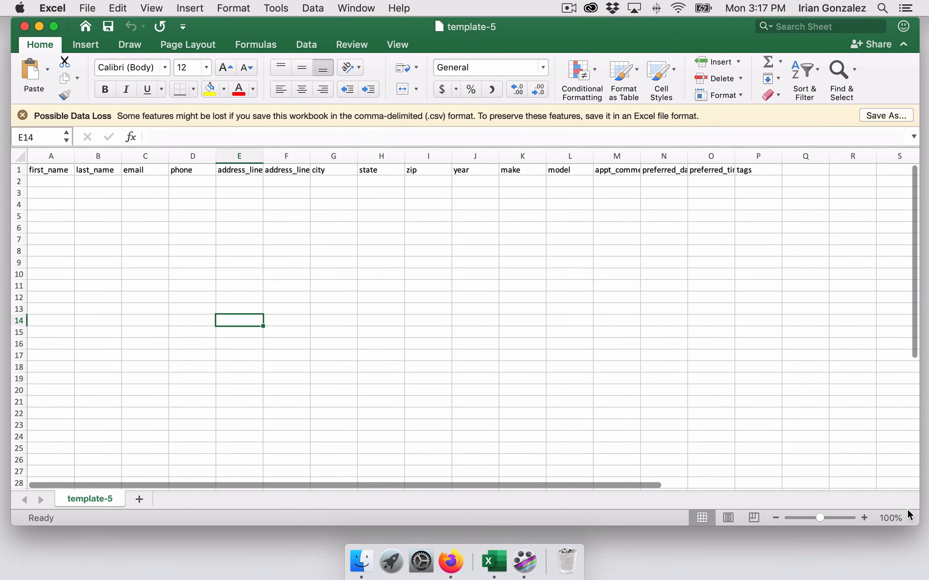
{"action": "left_click_drag", "start_coordinate": [918, 524], "coordinate": [928, 542]}
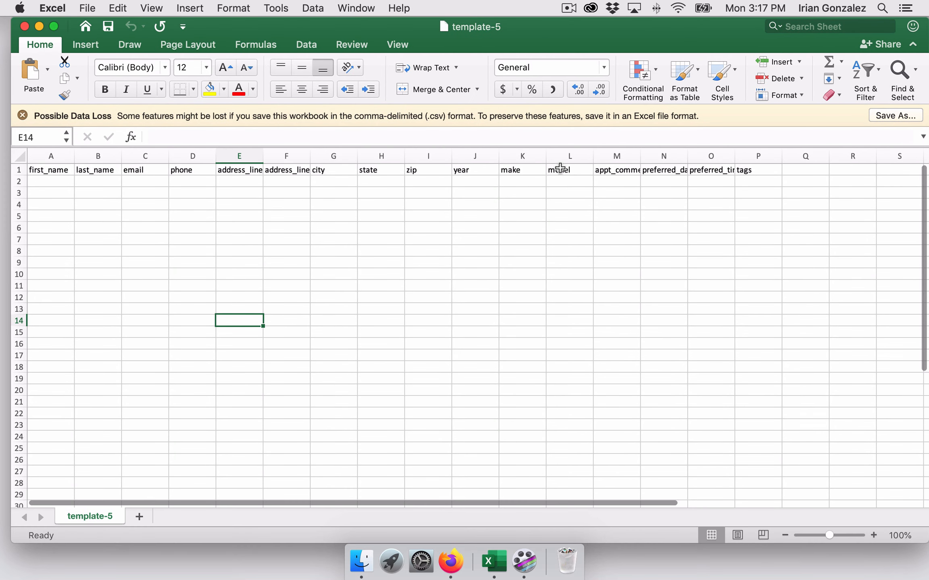
Step: Review the model, make, year and zip columns of the import template
{"action": "left_click", "coordinate": [561, 155]}
{"action": "left_click", "coordinate": [518, 153]}
{"action": "left_click", "coordinate": [474, 156]}
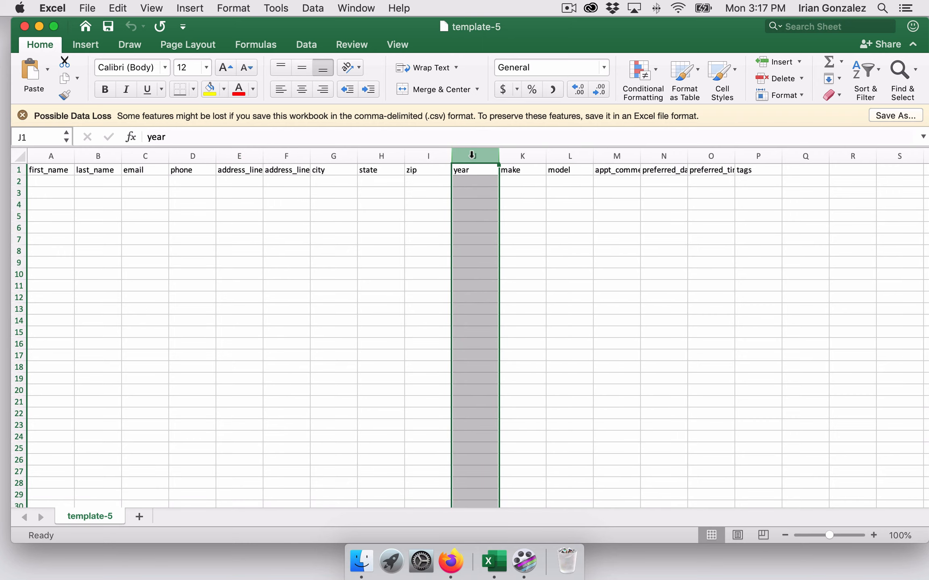
{"action": "left_click", "coordinate": [428, 155]}
{"action": "left_click", "coordinate": [503, 299]}
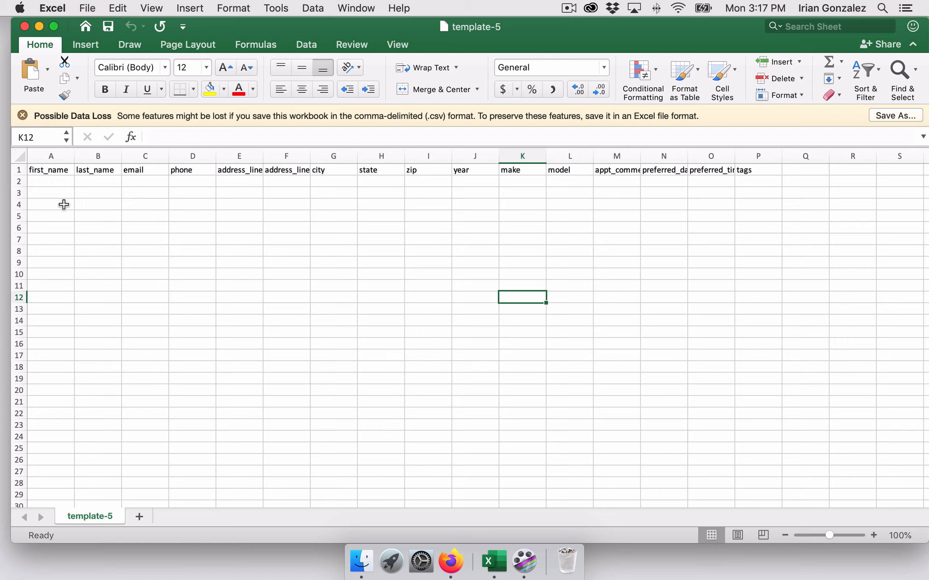
Step: Review the first name, last name, email, phone and address line headers of the import template
{"action": "left_click", "coordinate": [48, 172]}
{"action": "left_click", "coordinate": [89, 170]}
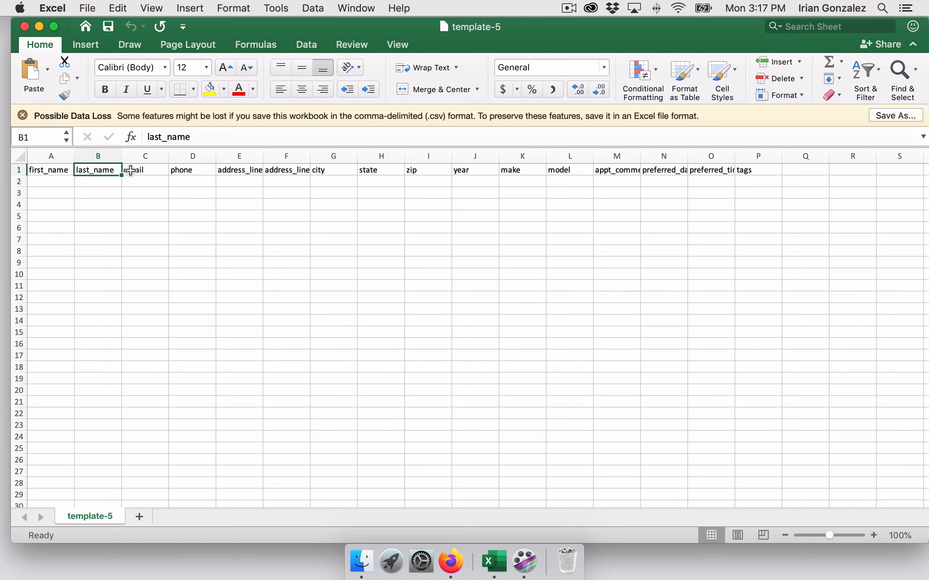
{"action": "left_click", "coordinate": [138, 171]}
{"action": "left_click", "coordinate": [208, 172]}
{"action": "left_click", "coordinate": [239, 171]}
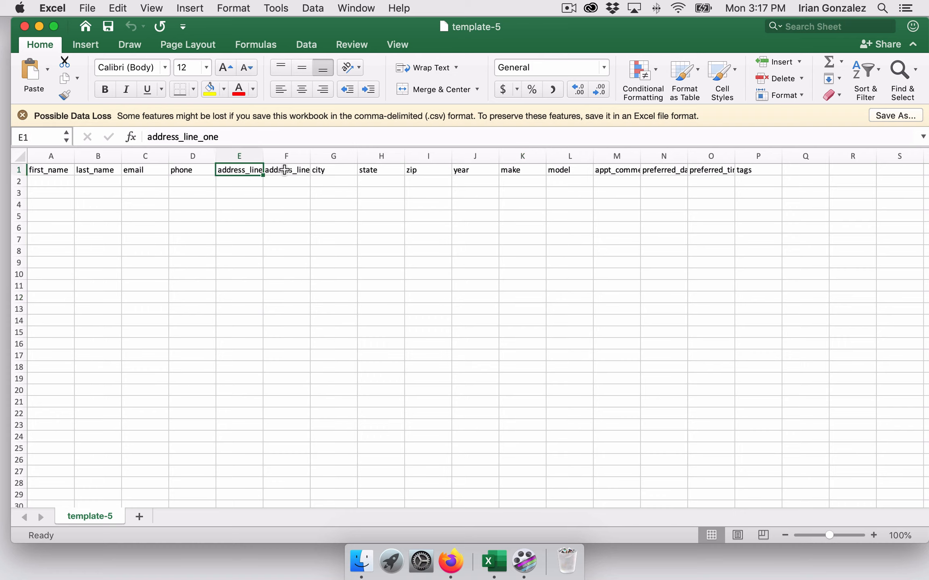
{"action": "left_click", "coordinate": [284, 170]}
Step: Copy the First Name column from the example-data-RL workbook into column A of the template, starting at cell A1
{"action": "left_click", "coordinate": [46, 173]}
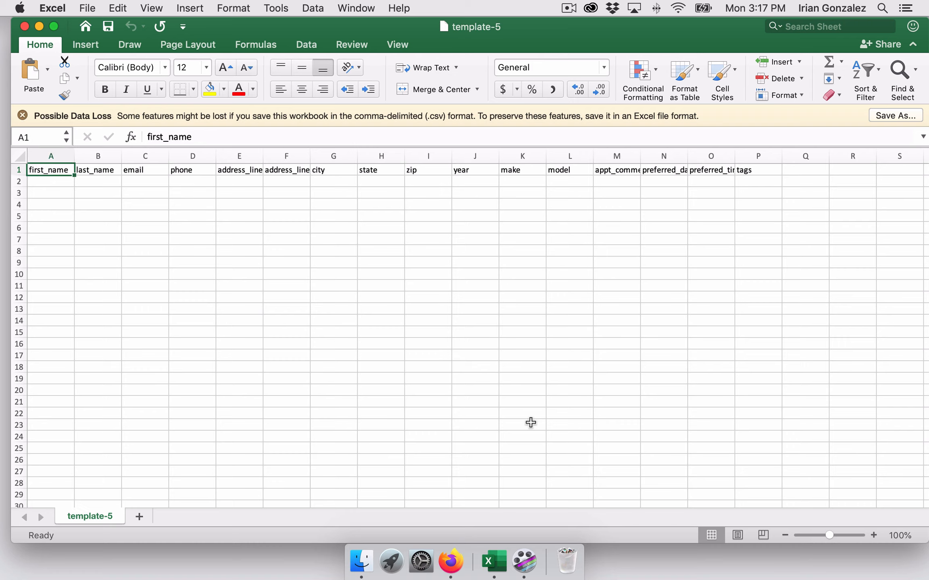
{"action": "left_click", "coordinate": [497, 566]}
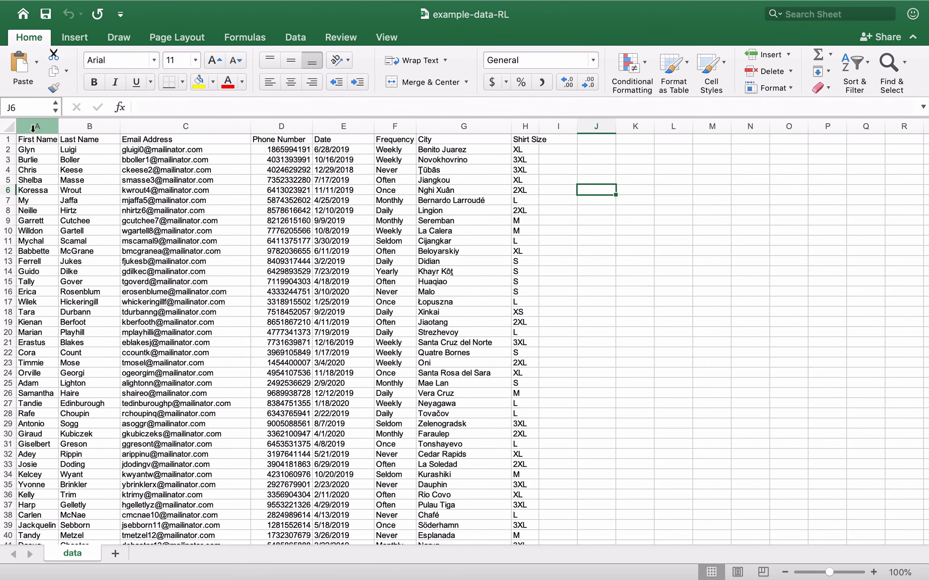
{"action": "left_click", "coordinate": [34, 125]}
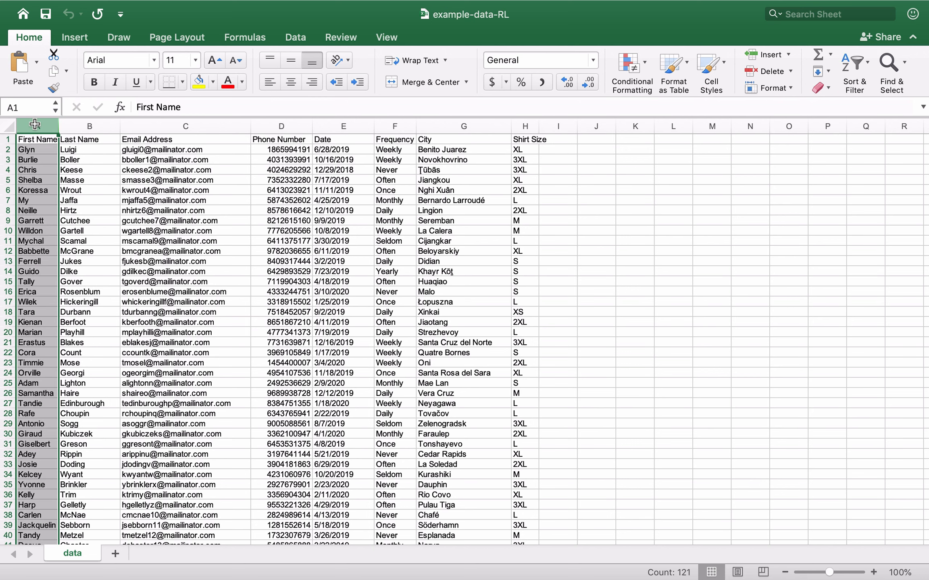
{"action": "key", "text": "super+c"}
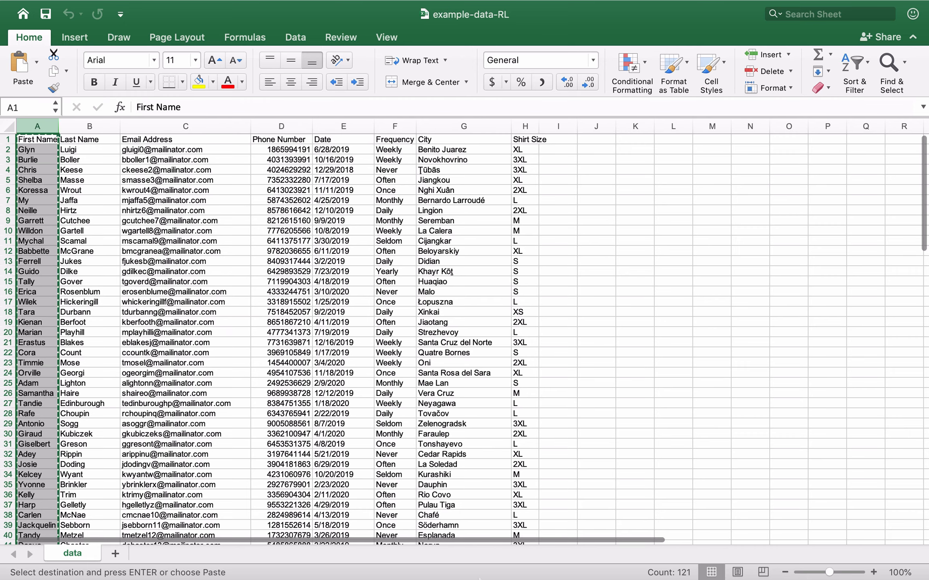
{"action": "left_click", "coordinate": [494, 562]}
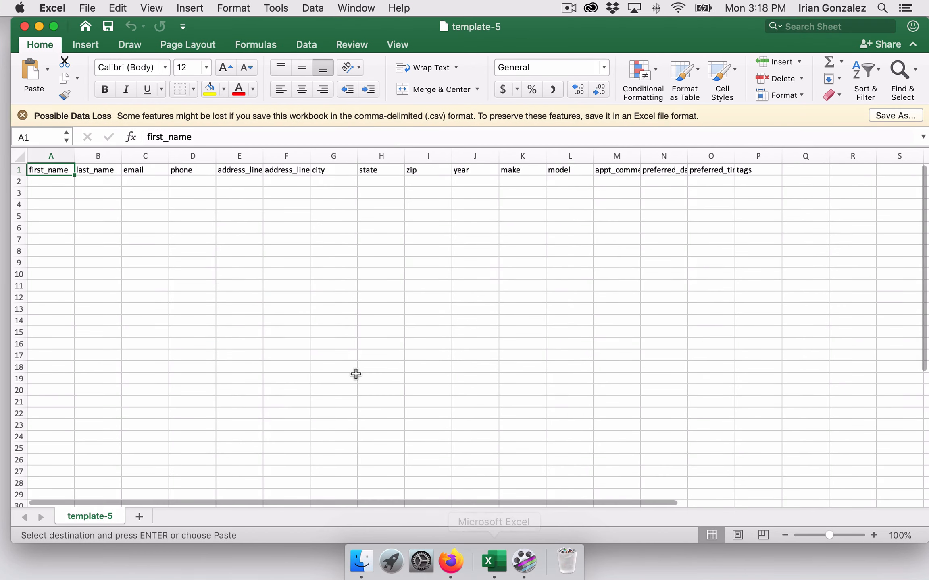
{"action": "key", "text": "super+v"}
Step: Rename the header in cell A1 of the template as first_name
{"action": "left_click", "coordinate": [61, 171]}
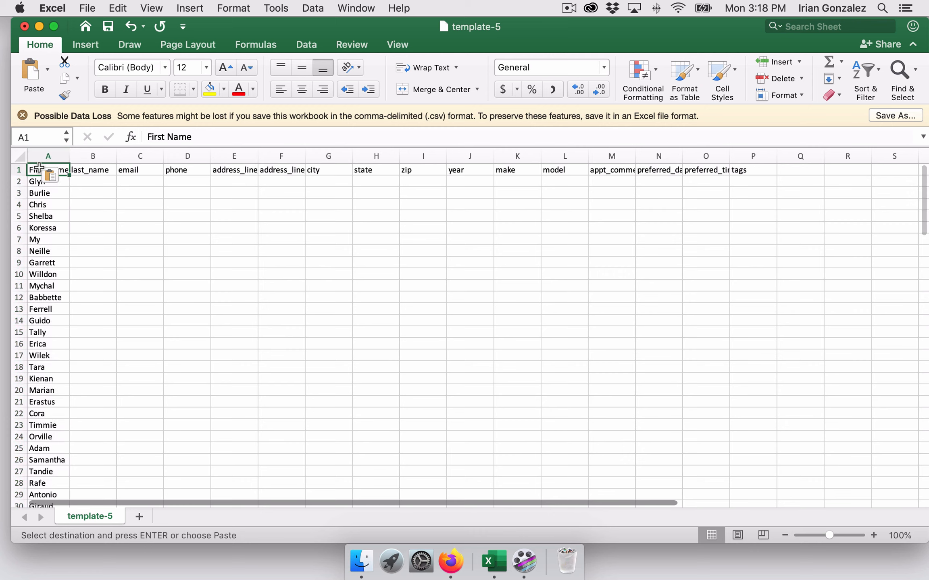
{"action": "type", "text": "first_"}
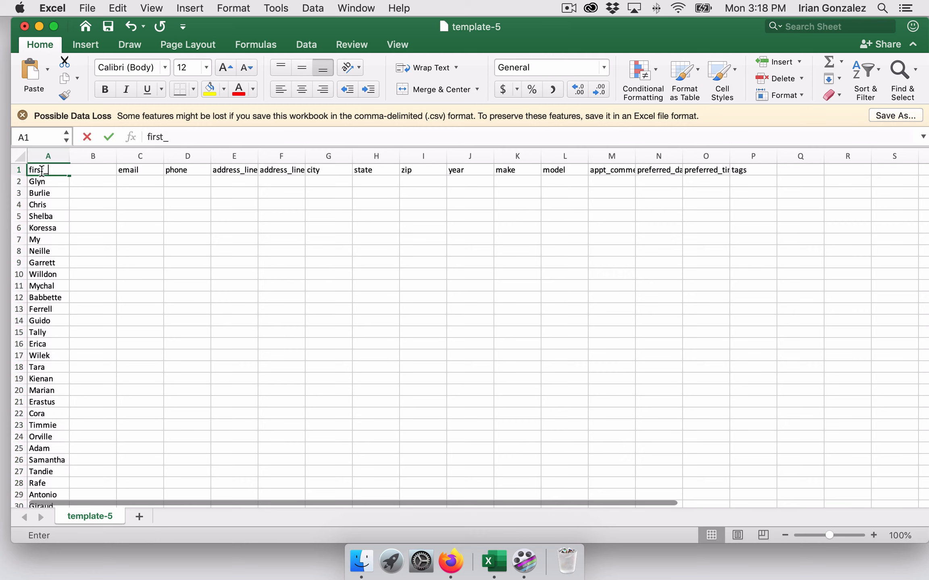
{"action": "type", "text": "name"}
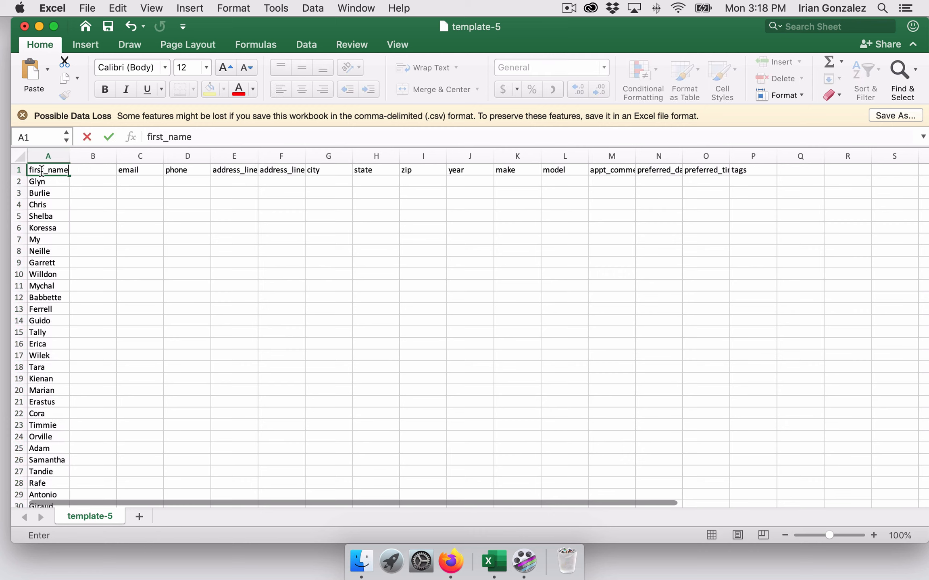
{"action": "key", "text": "Return"}
{"action": "left_click", "coordinate": [141, 228]}
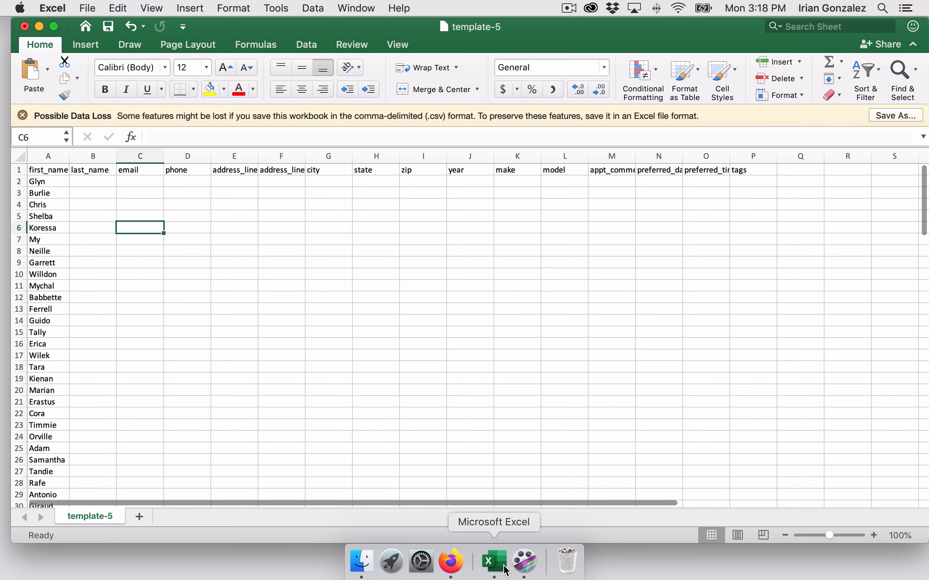
Step: Copy the Last Name column from example-data-RL into column B of the template, starting at cell B1
{"action": "left_click", "coordinate": [500, 564]}
{"action": "left_click", "coordinate": [81, 127]}
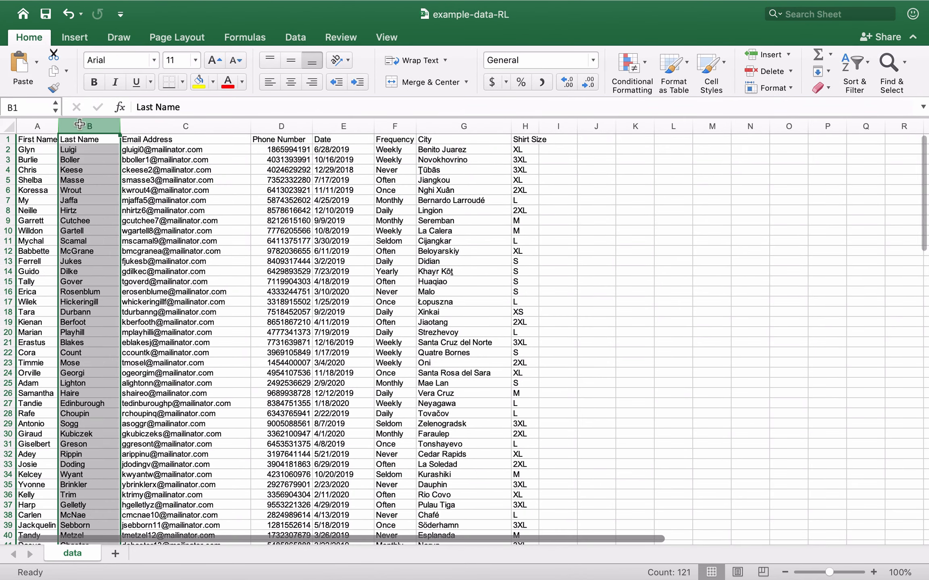
{"action": "key", "text": "super+c"}
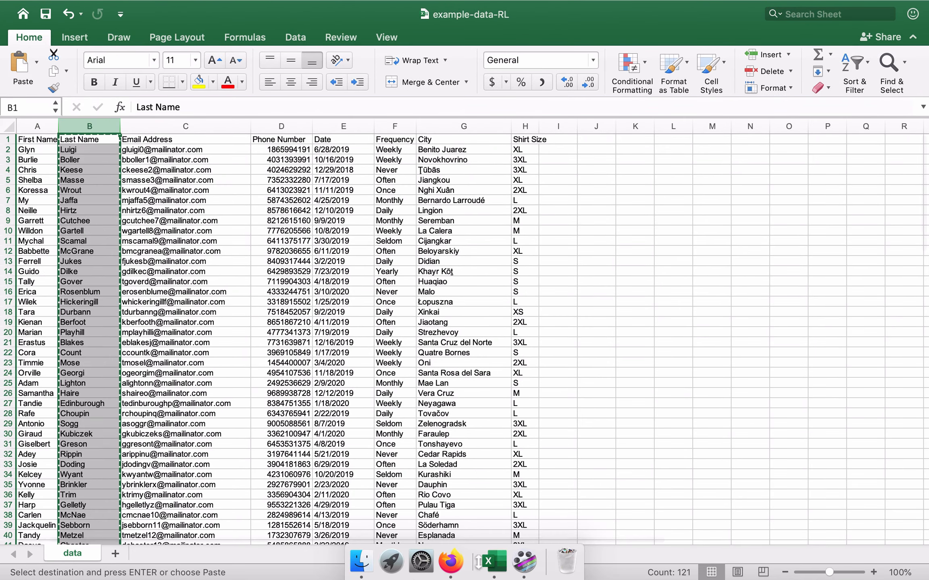
{"action": "left_click", "coordinate": [504, 567]}
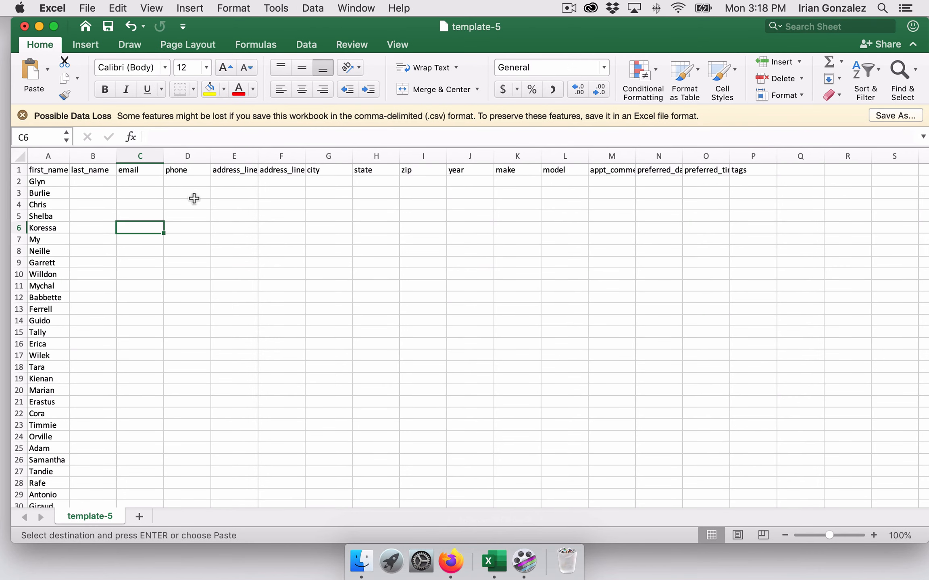
{"action": "left_click", "coordinate": [97, 170]}
{"action": "key", "text": "super+v"}
Step: Rename the header in cell B1 of the template as last_name
{"action": "left_click", "coordinate": [97, 173]}
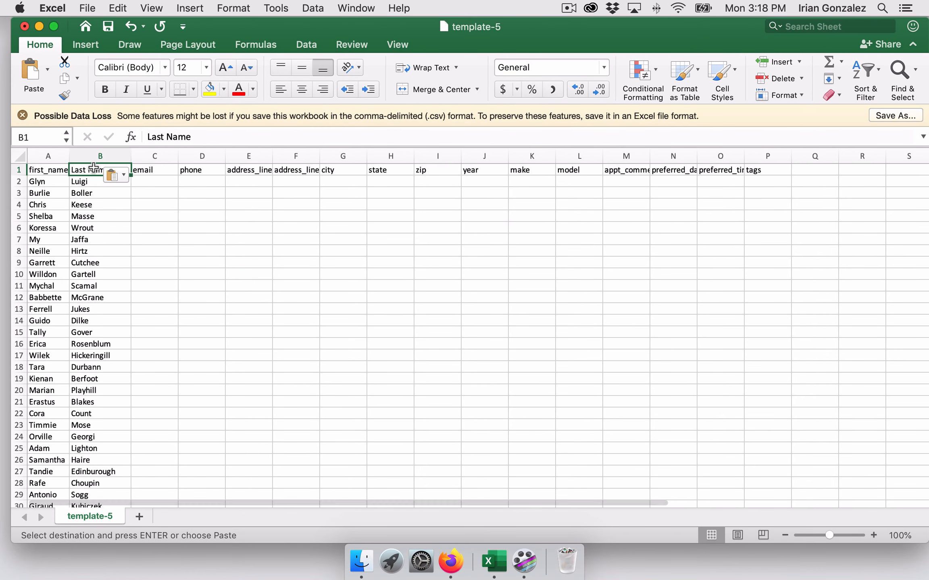
{"action": "type", "text": "las"}
{"action": "type", "text": "at"}
{"action": "key", "text": "BackSpace"}
{"action": "key", "text": "BackSpace"}
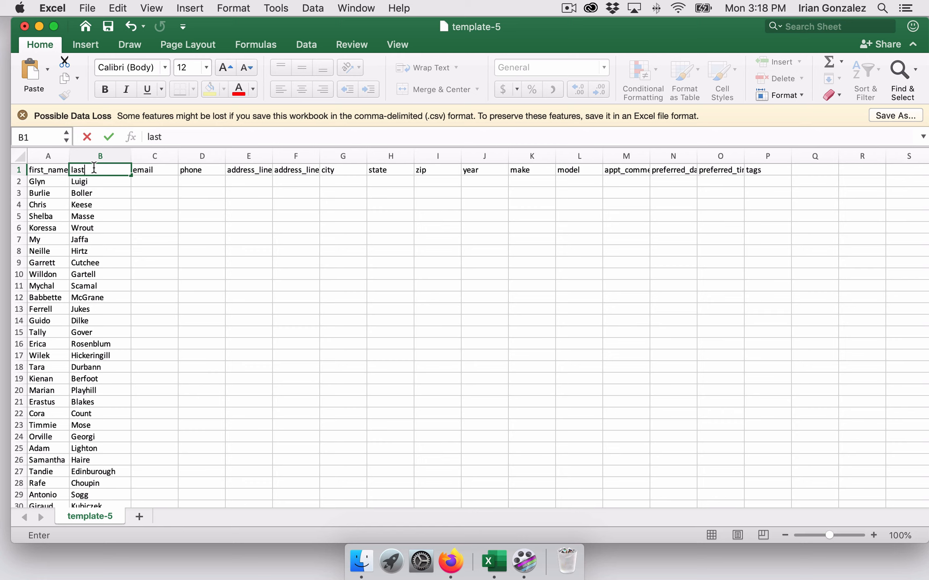
{"action": "type", "text": "t_name"}
{"action": "left_click", "coordinate": [126, 212]}
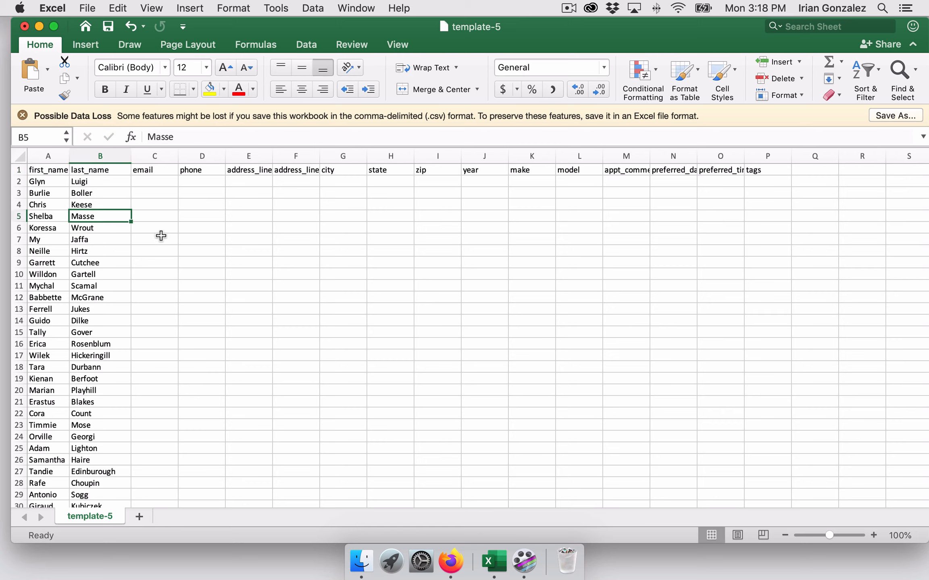
{"action": "left_click", "coordinate": [160, 236]}
{"action": "left_click", "coordinate": [162, 182]}
{"action": "left_click", "coordinate": [206, 183]}
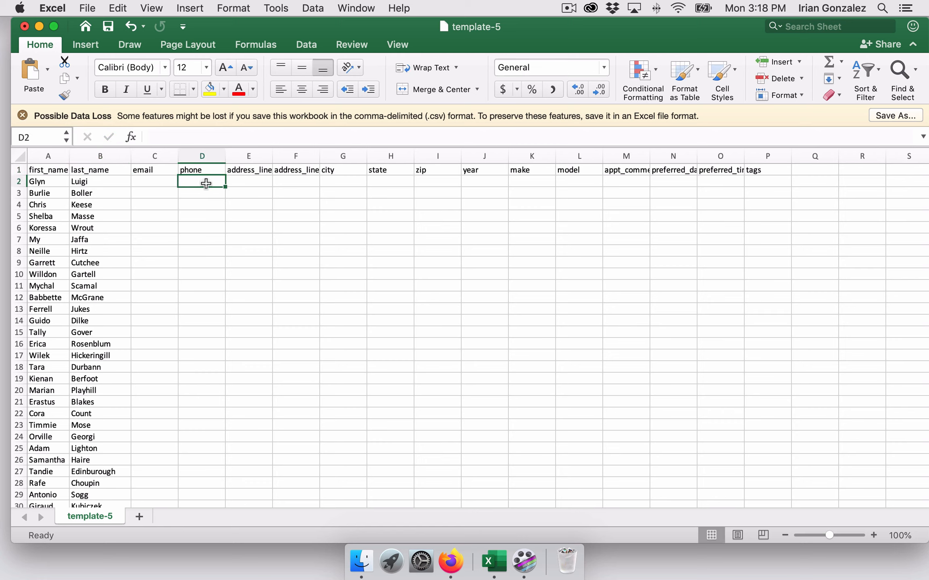
Step: Copy the Email Address column from example-data-RL into column C of the template and rename its header as email
{"action": "left_click", "coordinate": [500, 567]}
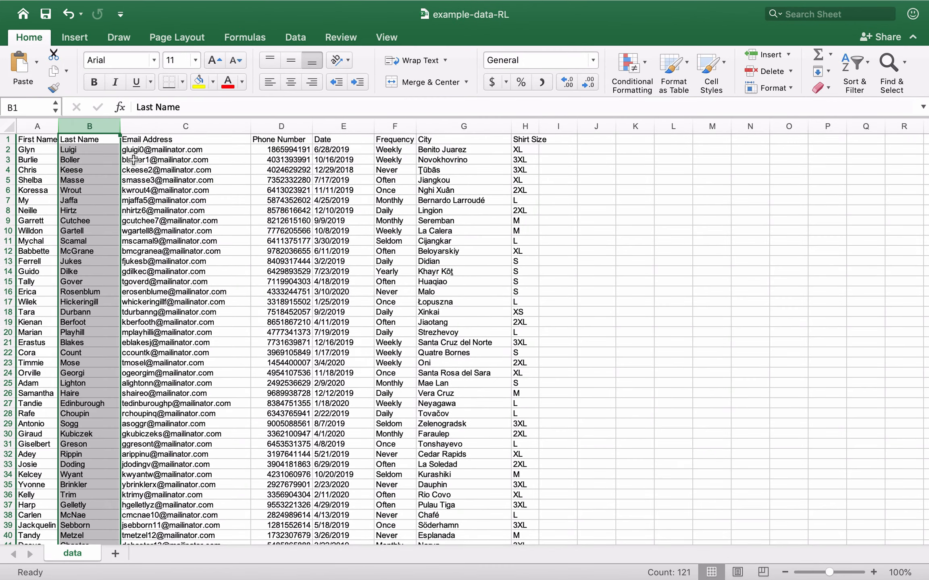
{"action": "left_click", "coordinate": [151, 138]}
{"action": "left_click", "coordinate": [151, 127]}
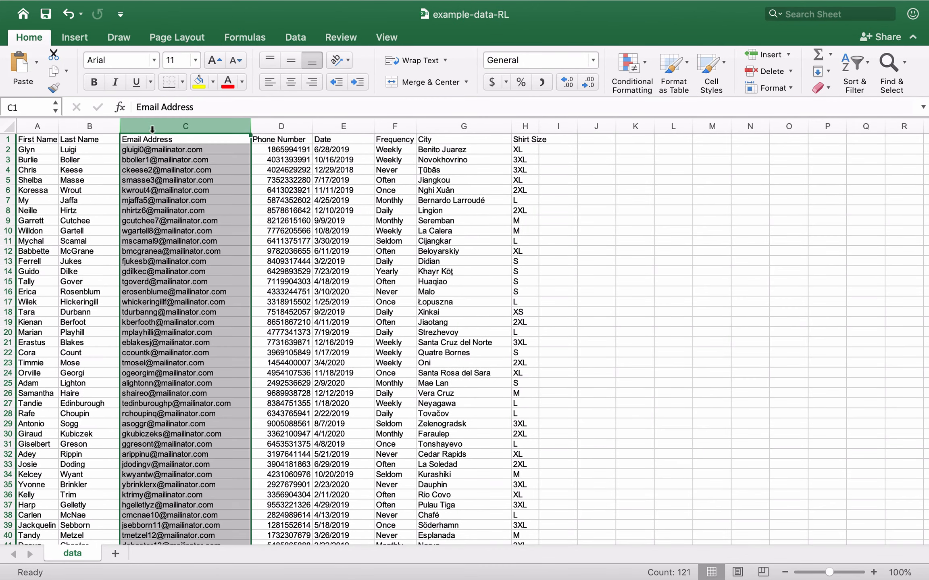
{"action": "key", "text": "super+c"}
{"action": "left_click", "coordinate": [495, 564]}
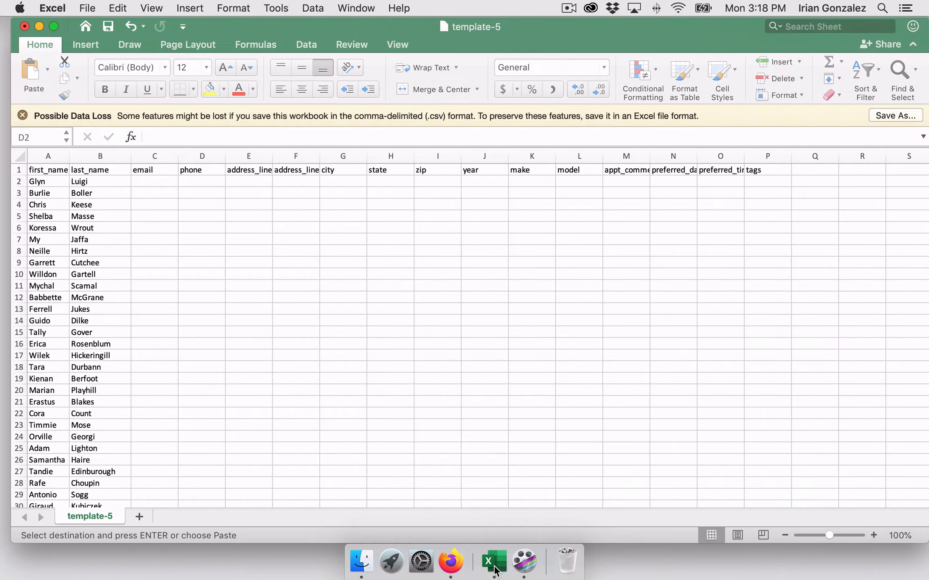
{"action": "left_click", "coordinate": [152, 179]}
{"action": "left_click", "coordinate": [152, 170]}
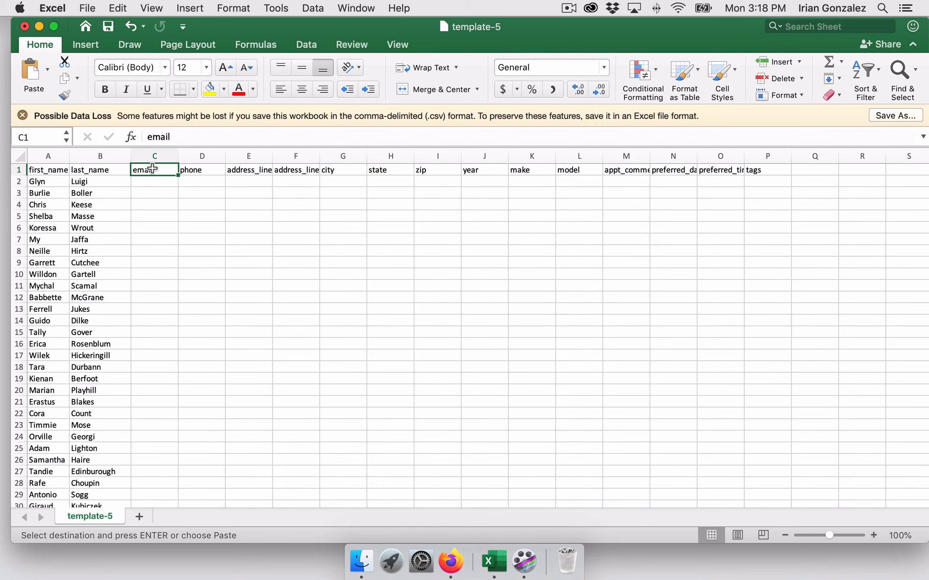
{"action": "key", "text": "super+v"}
{"action": "left_click", "coordinate": [160, 169]}
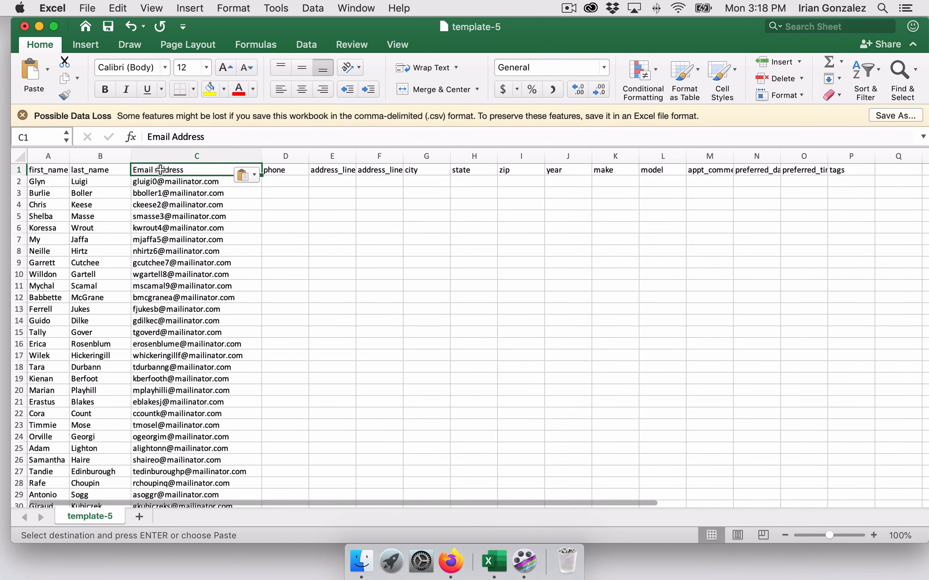
{"action": "type", "text": "email"}
{"action": "left_click", "coordinate": [293, 184]}
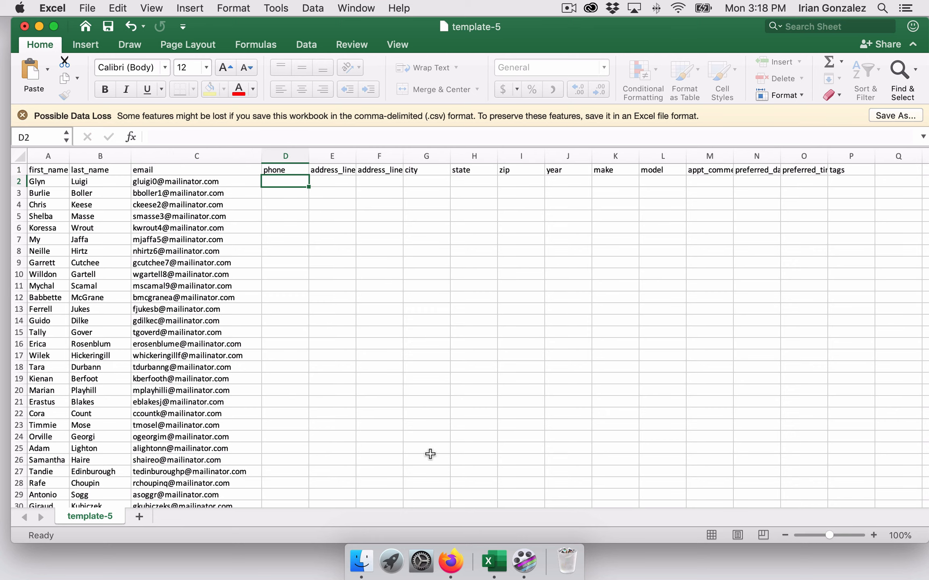
Step: Copy the Phone Number column from example-data-RL into column D of the template and rename its header as phone
{"action": "left_click", "coordinate": [488, 564]}
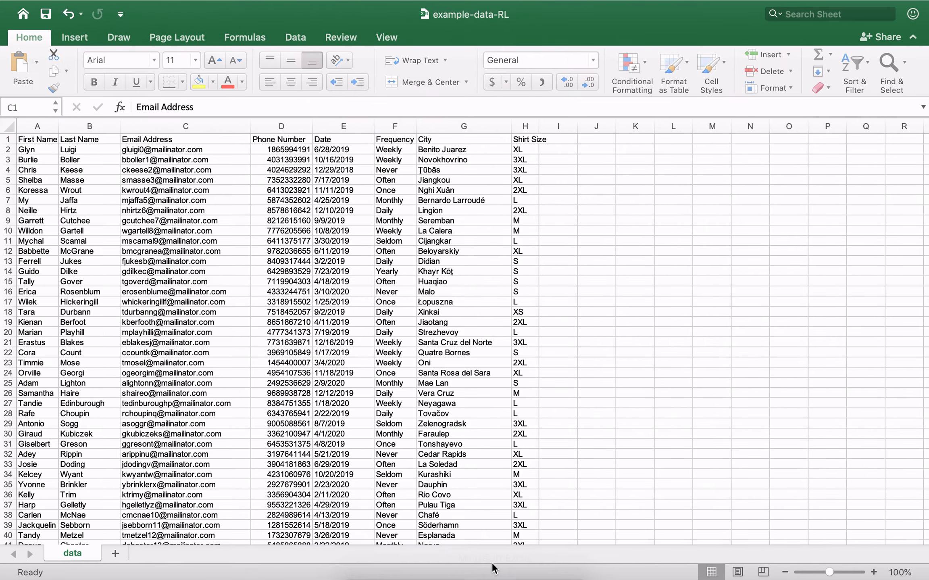
{"action": "left_click", "coordinate": [277, 127]}
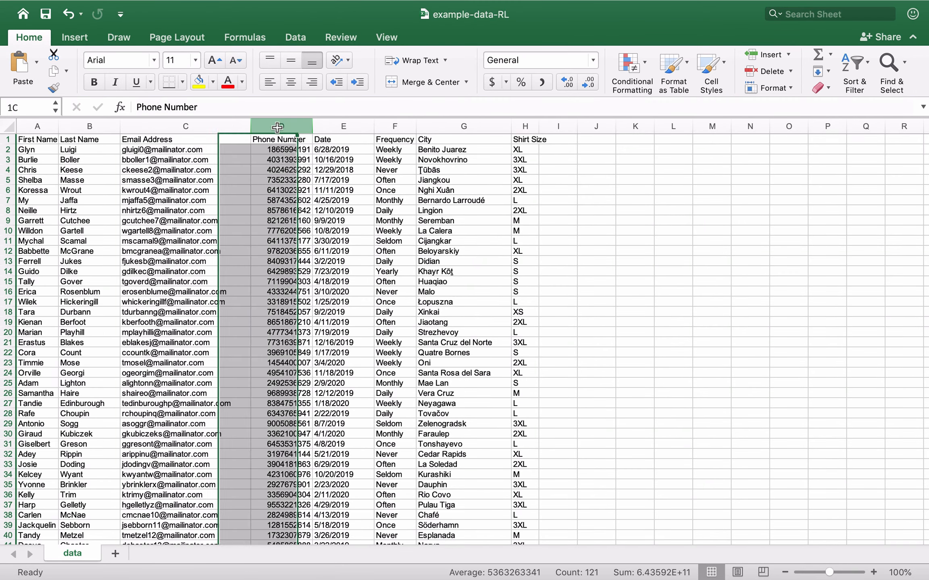
{"action": "key", "text": "super+c"}
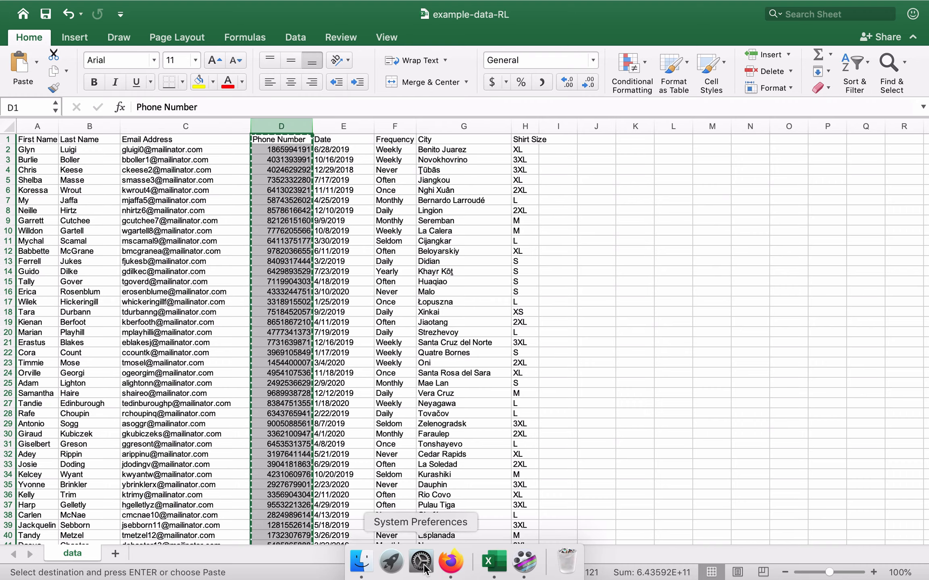
{"action": "left_click", "coordinate": [489, 568]}
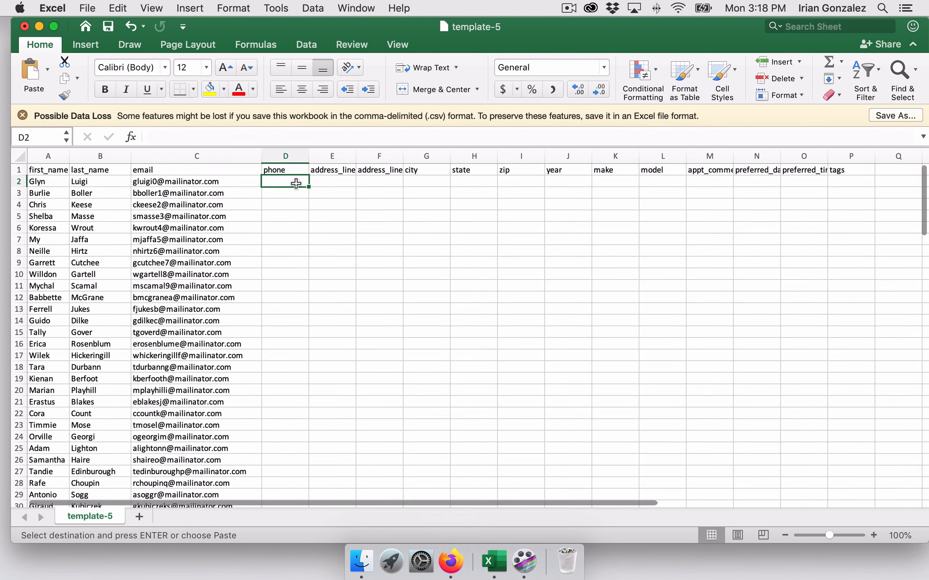
{"action": "left_click", "coordinate": [287, 170]}
{"action": "key", "text": "super+v"}
{"action": "type", "text": "phone"}
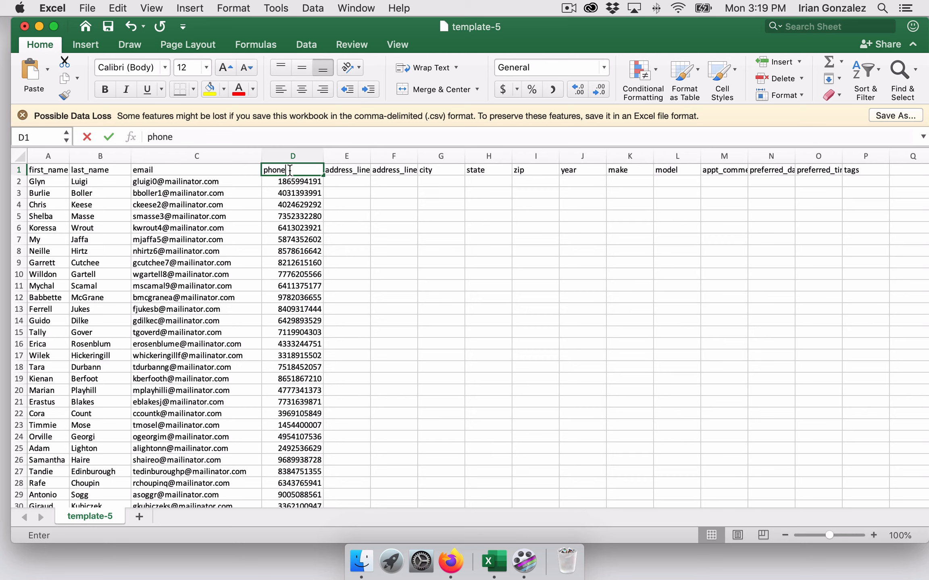
{"action": "left_click", "coordinate": [342, 191]}
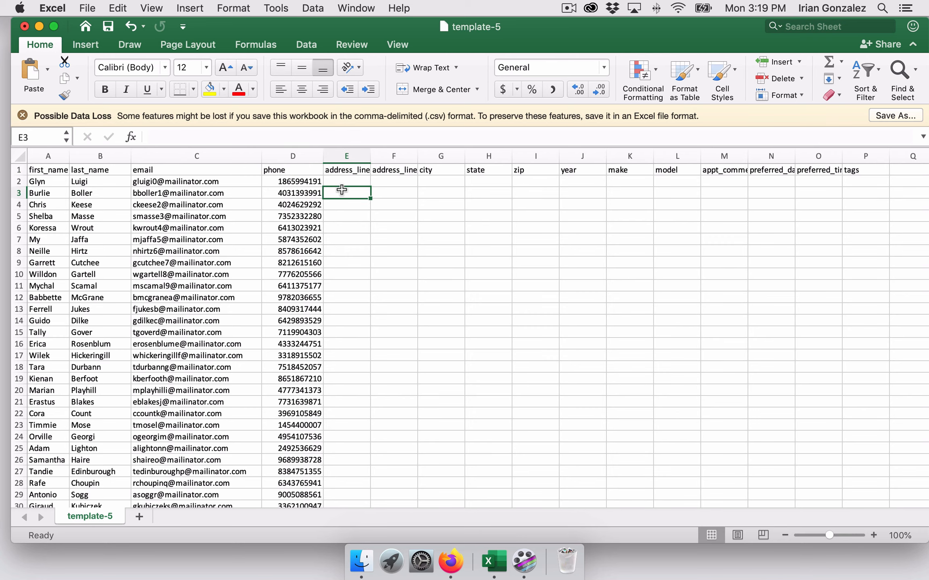
Step: Examine the Date, Frequency, City and Shirt Size columns of example-data-RL and locate the city column in the template
{"action": "left_click", "coordinate": [497, 566]}
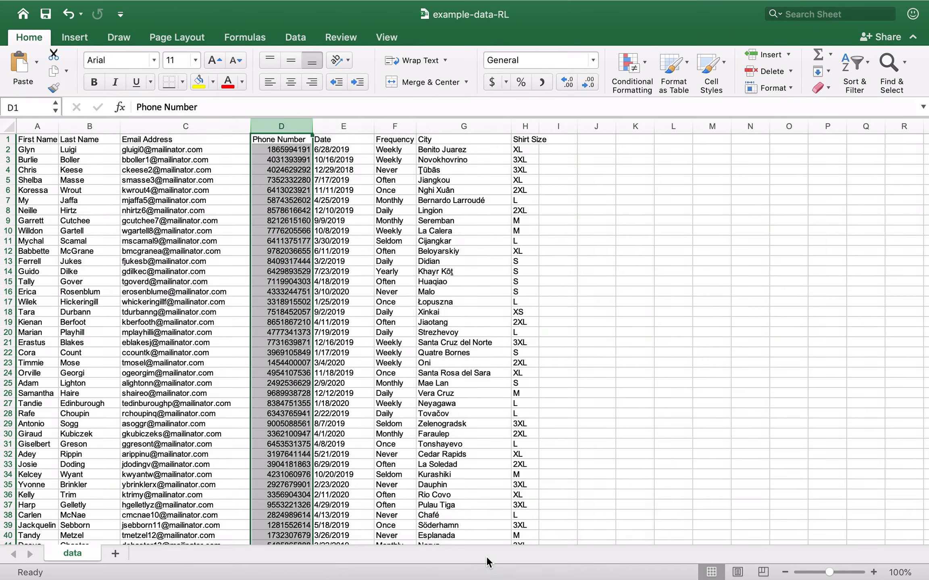
{"action": "left_click", "coordinate": [377, 208]}
{"action": "left_click", "coordinate": [333, 142]}
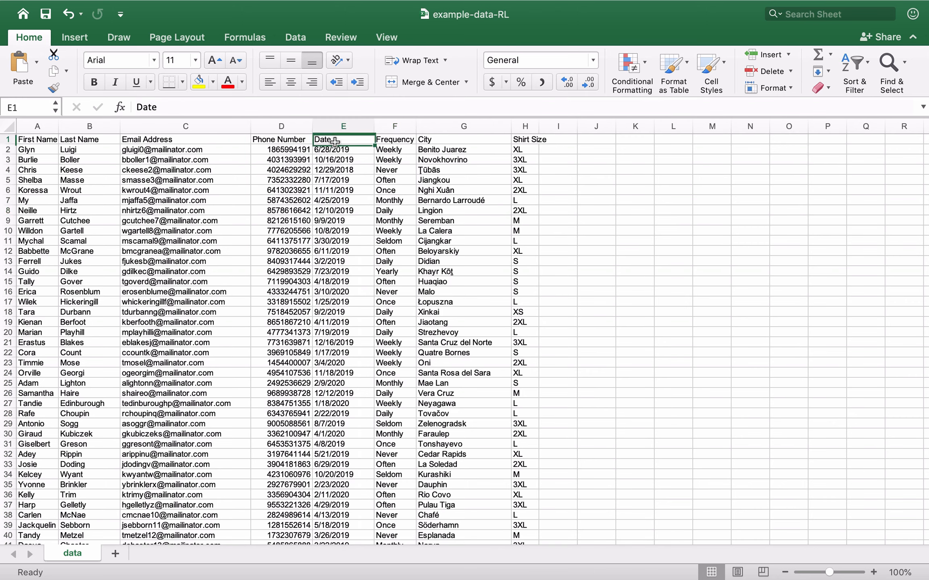
{"action": "left_click", "coordinate": [397, 141]}
{"action": "left_click", "coordinate": [460, 144]}
{"action": "left_click", "coordinate": [527, 143]}
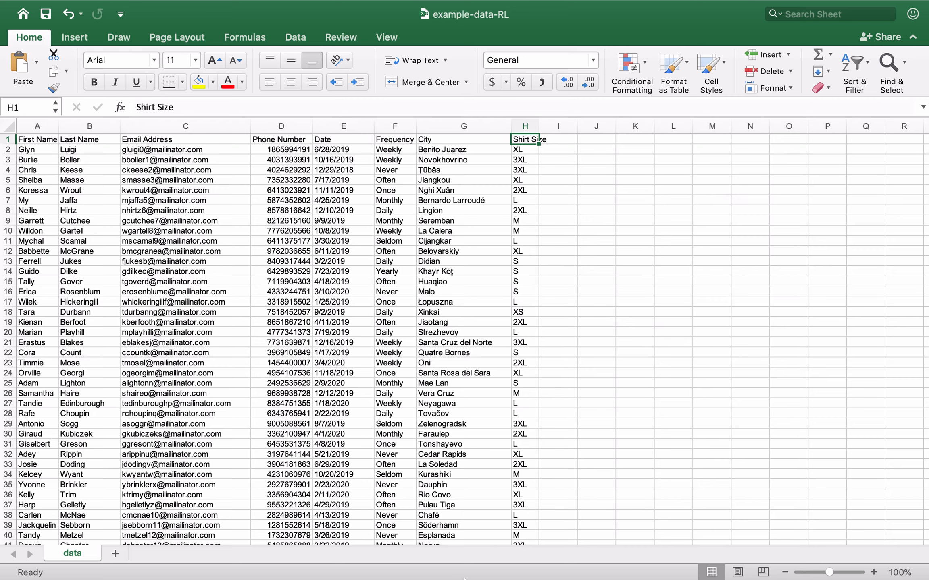
{"action": "left_click", "coordinate": [487, 558]}
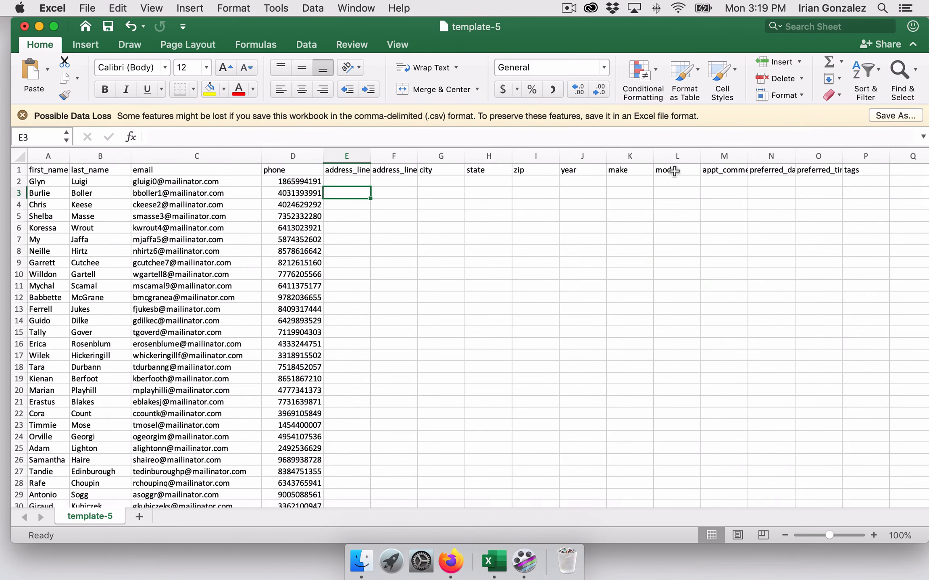
{"action": "left_click", "coordinate": [425, 170]}
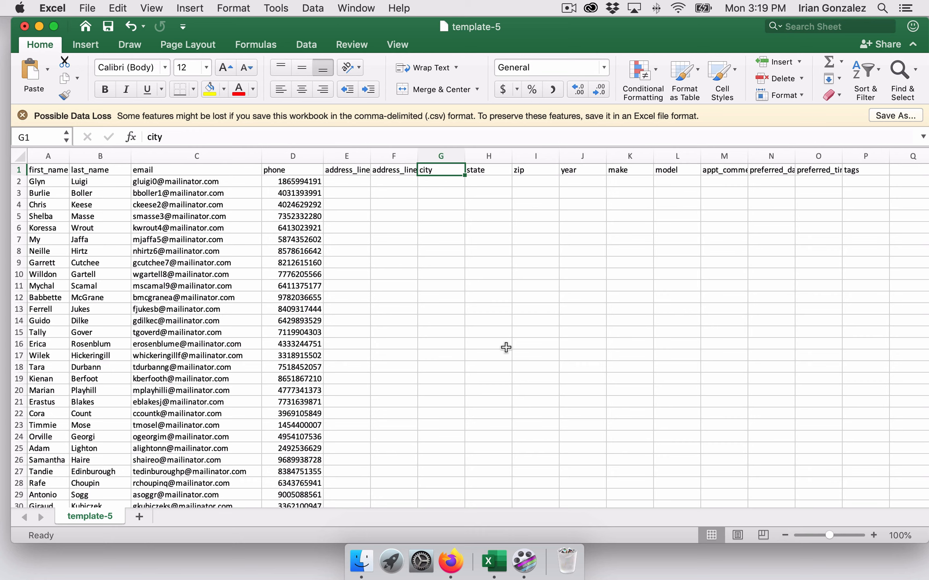
Step: Copy the City column from example-data-RL into column G of the template and rename its header as city
{"action": "left_click", "coordinate": [494, 561]}
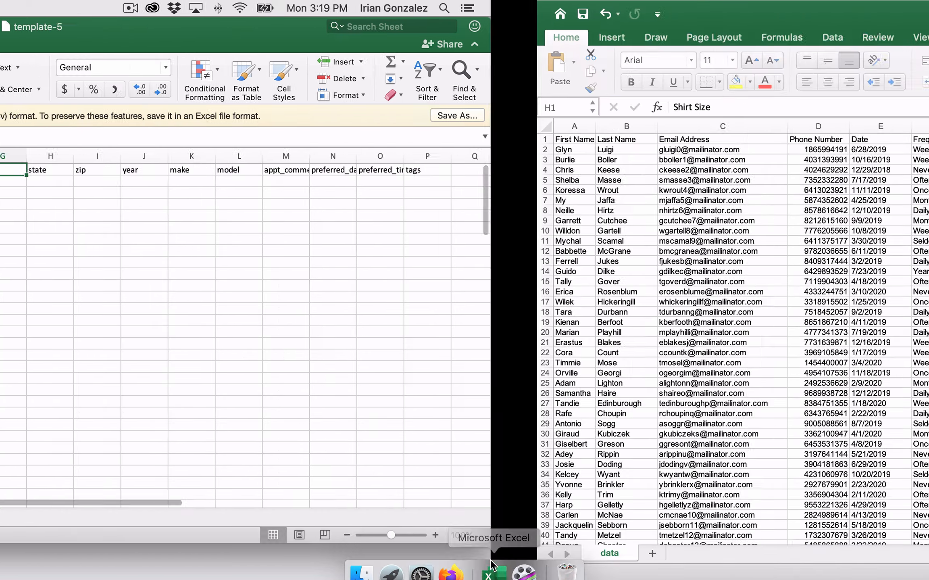
{"action": "left_click", "coordinate": [447, 122]}
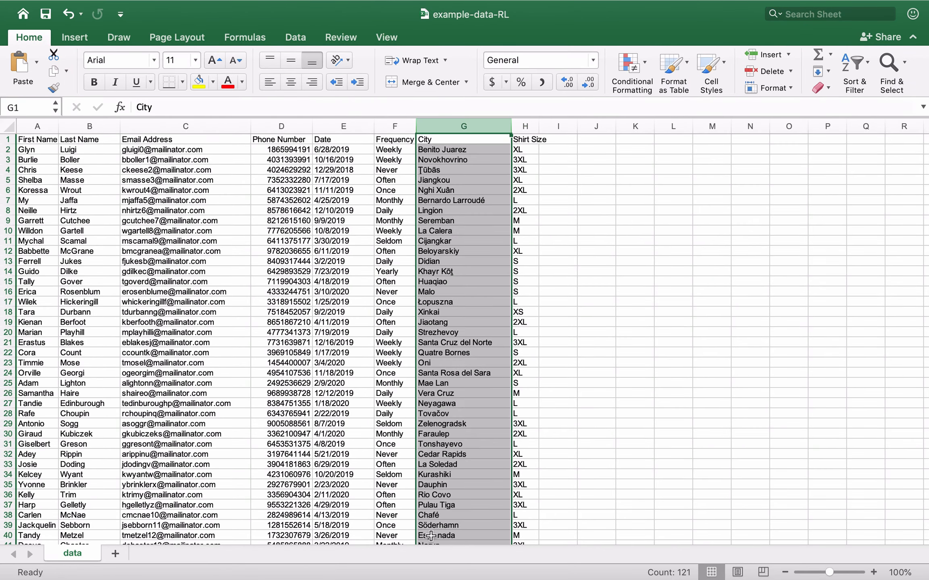
{"action": "key", "text": "super+c"}
{"action": "mouse_move", "coordinate": [426, 578]}
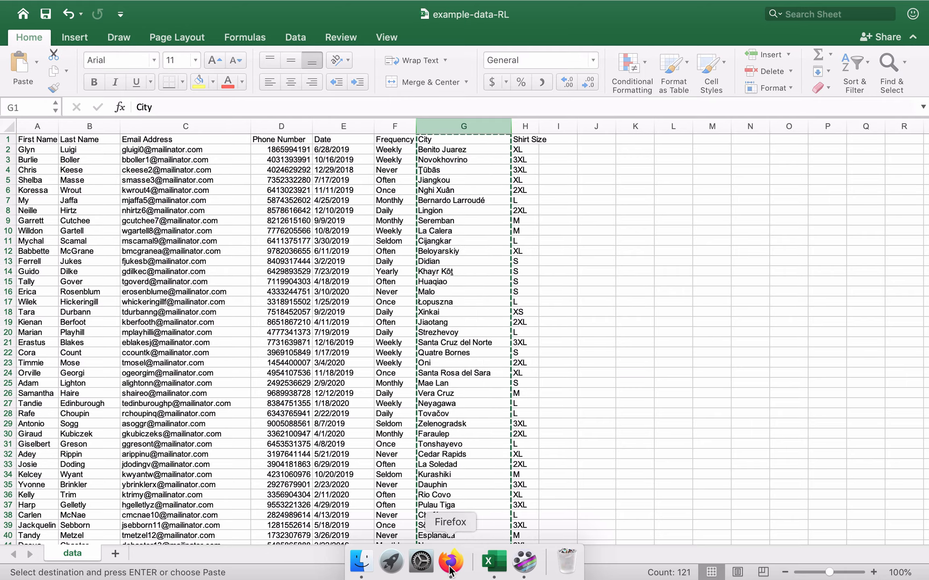
{"action": "left_click", "coordinate": [451, 561]}
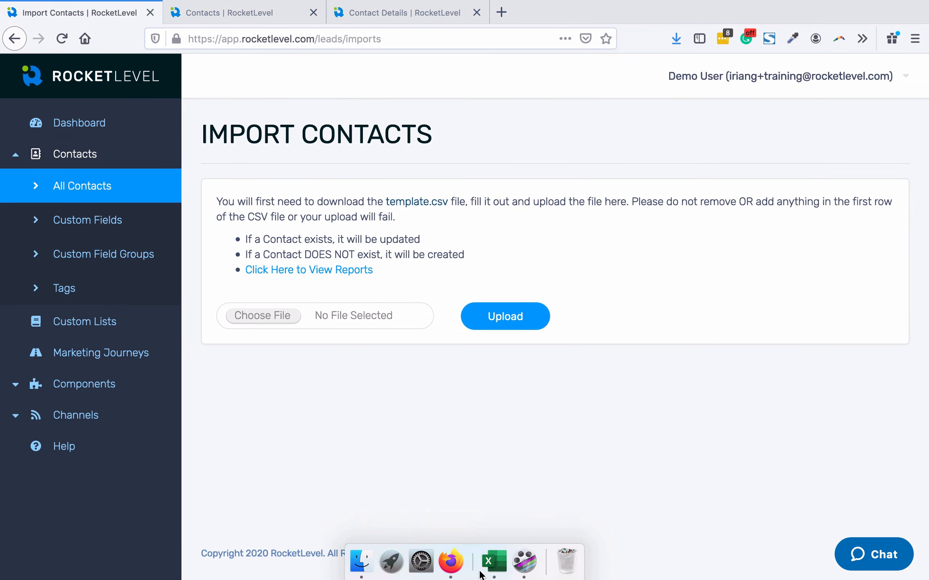
{"action": "left_click", "coordinate": [493, 561]}
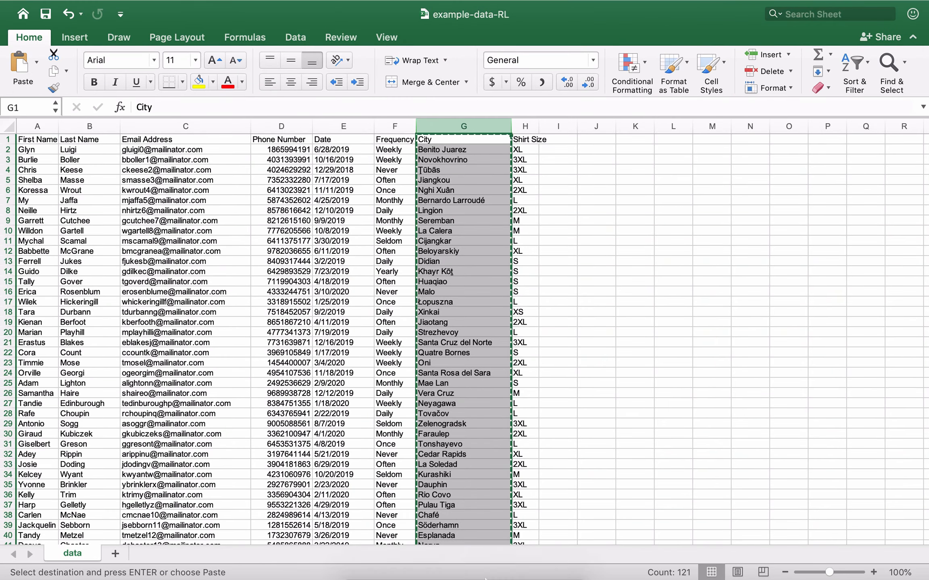
{"action": "left_click", "coordinate": [489, 572]}
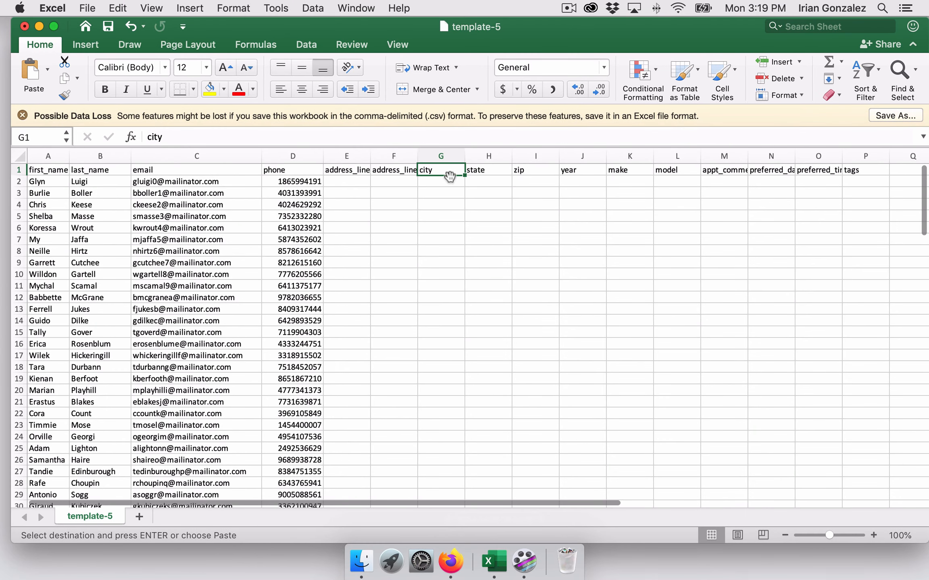
{"action": "key", "text": "super+v"}
{"action": "type", "text": "city"}
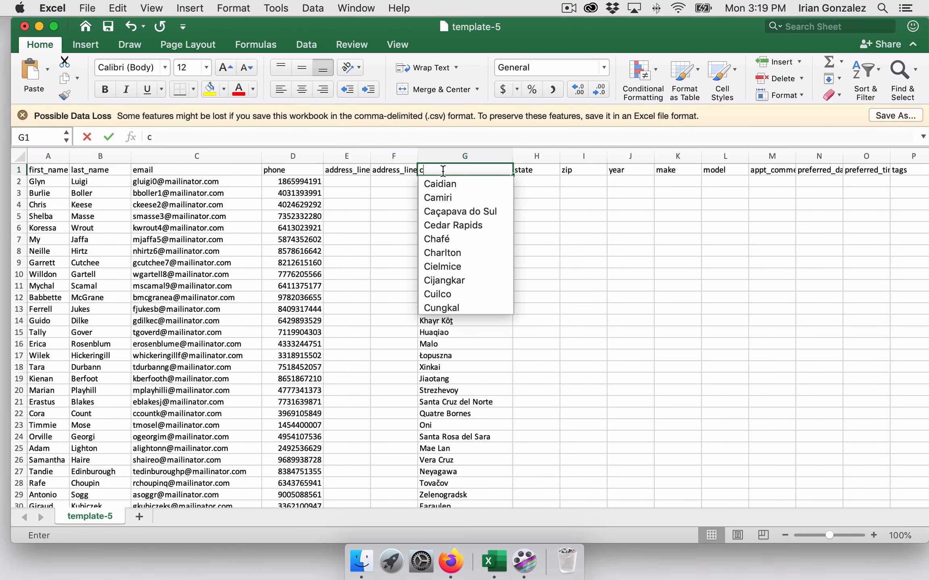
{"action": "left_click", "coordinate": [537, 217]}
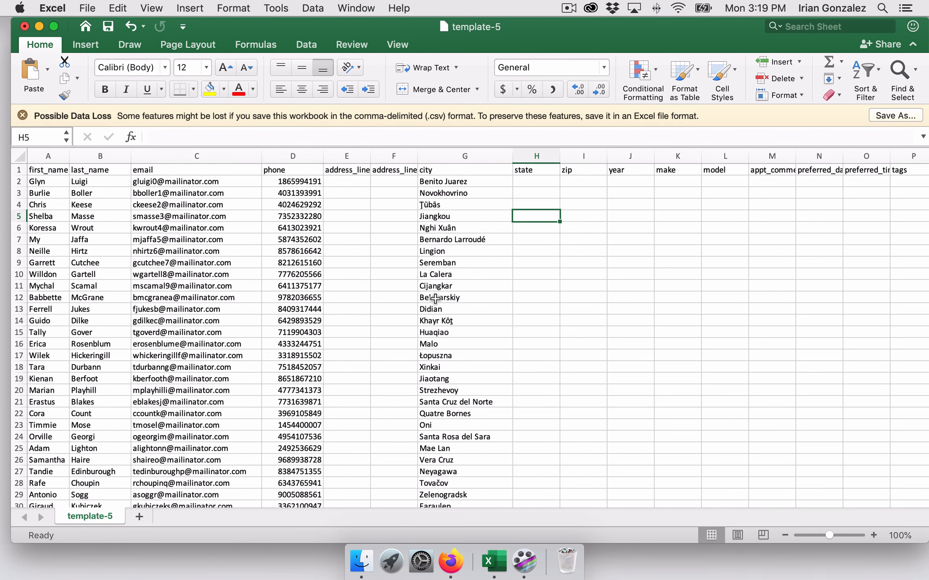
Step: Save the filled-in template to the Desktop as import for RocketLevel in Comma Separated Values (.csv) format
{"action": "left_click", "coordinate": [88, 9]}
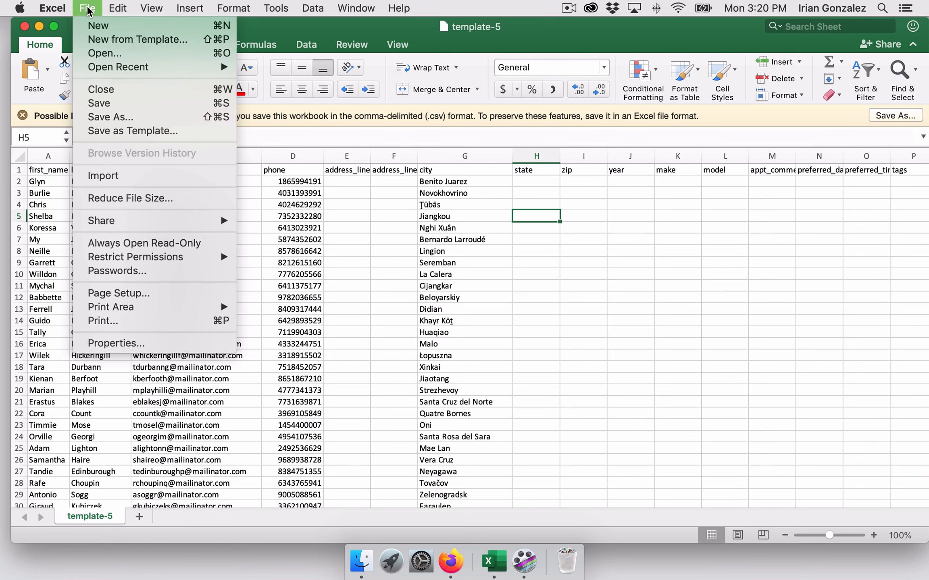
{"action": "left_click", "coordinate": [114, 114]}
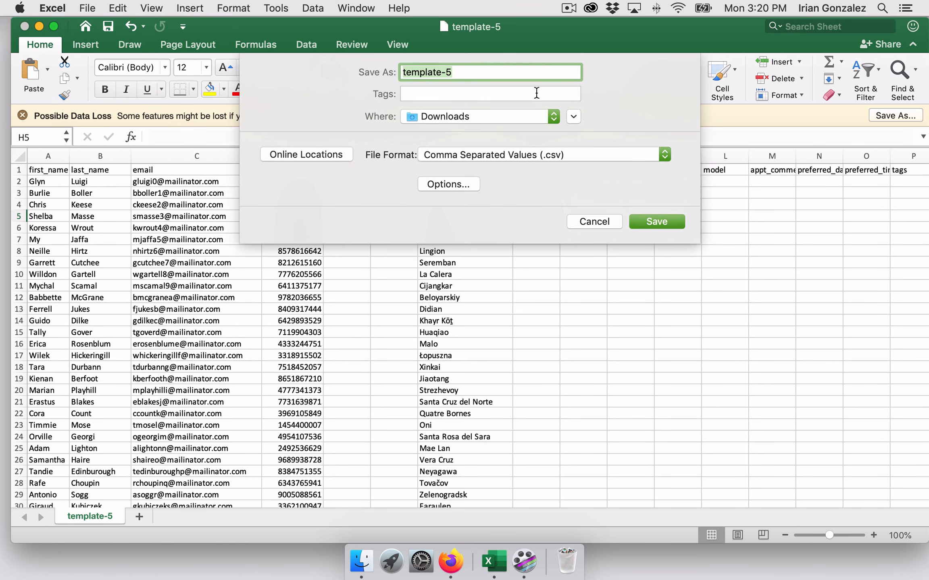
{"action": "type", "text": "impor"}
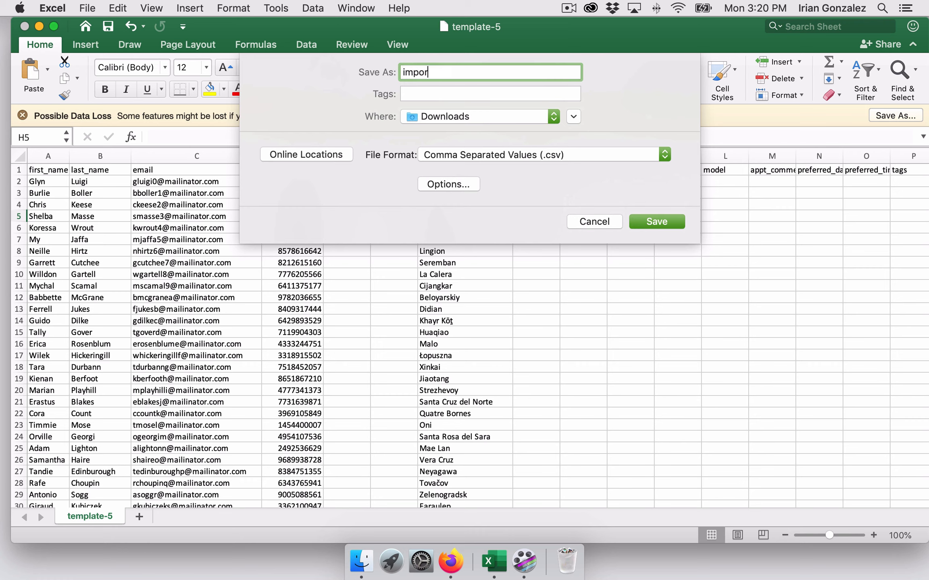
{"action": "type", "text": "t for Rocket"}
{"action": "type", "text": "Lev"}
{"action": "key", "text": "BackSpace"}
{"action": "type", "text": "ev"}
{"action": "left_click", "coordinate": [524, 115]}
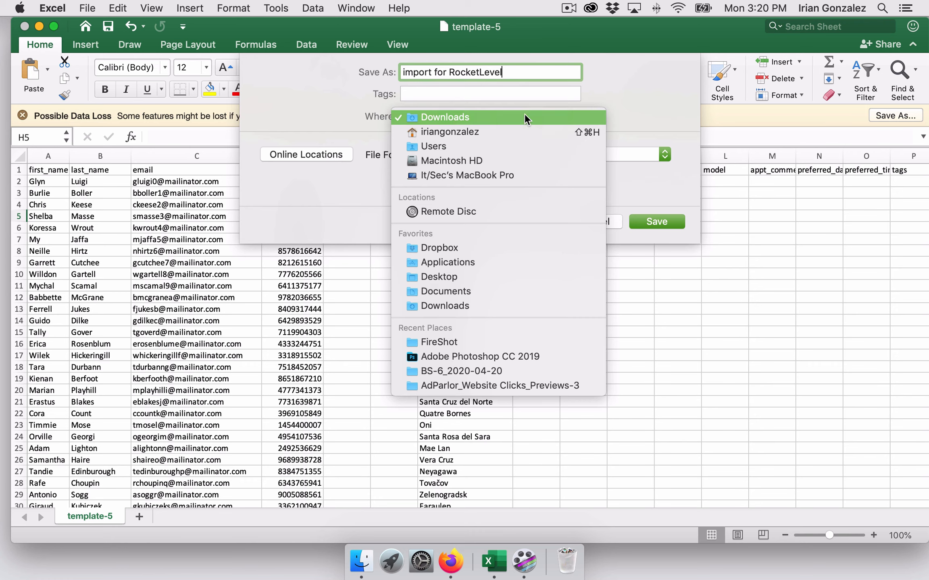
{"action": "left_click", "coordinate": [466, 275]}
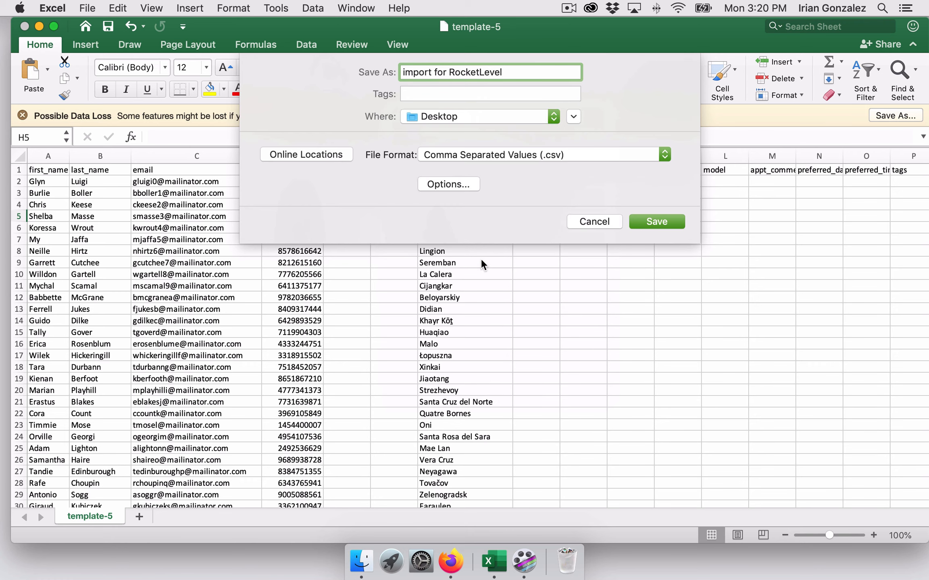
{"action": "left_click", "coordinate": [505, 156]}
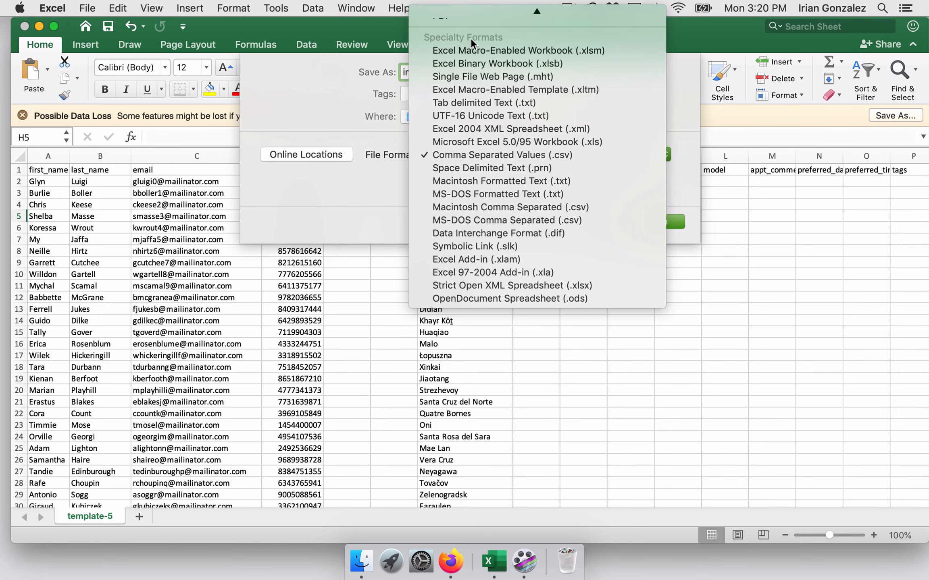
{"action": "left_click", "coordinate": [490, 158]}
{"action": "left_click", "coordinate": [663, 216]}
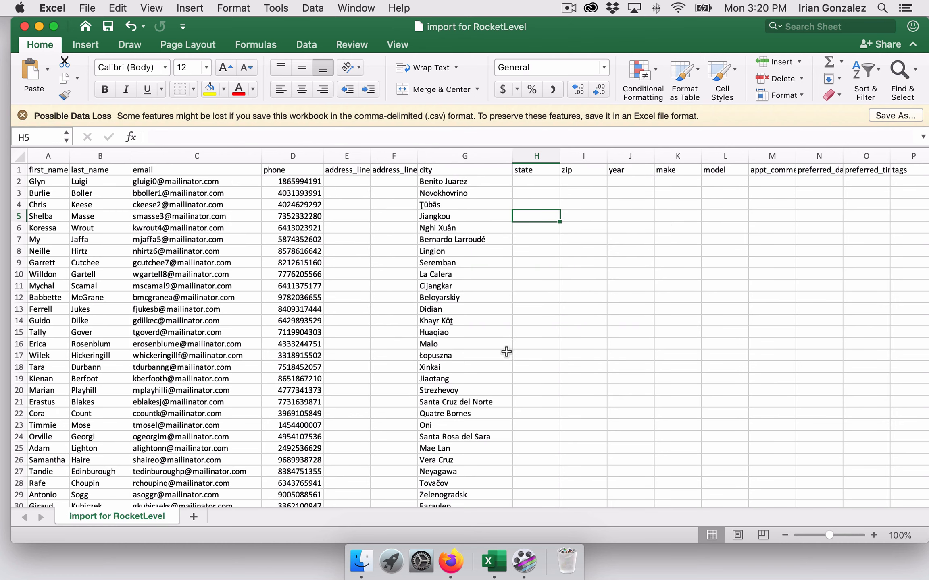
Step: Check RocketLevel's import instructions in Firefox, and review the header row and contact rows of the saved CSV in Excel
{"action": "left_click", "coordinate": [452, 561]}
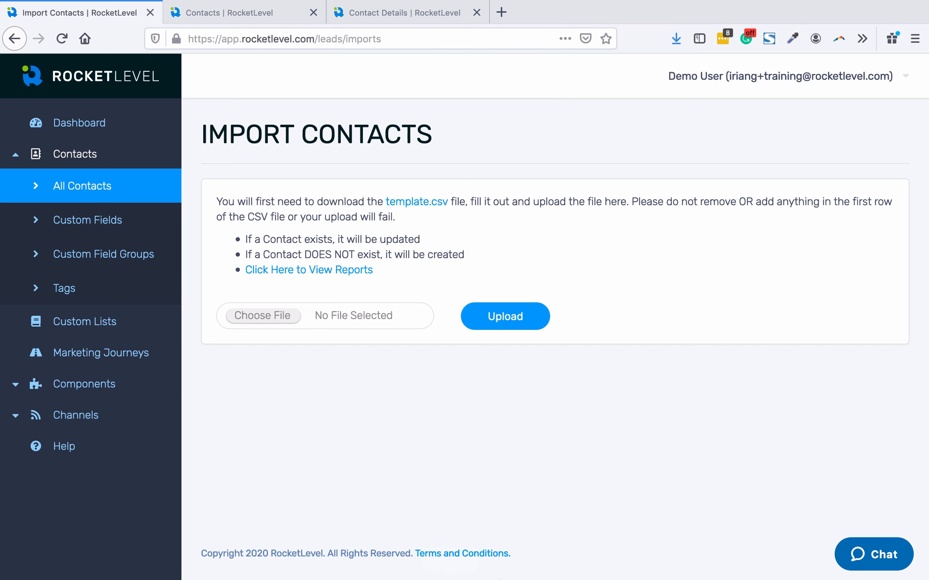
{"action": "left_click", "coordinate": [494, 564]}
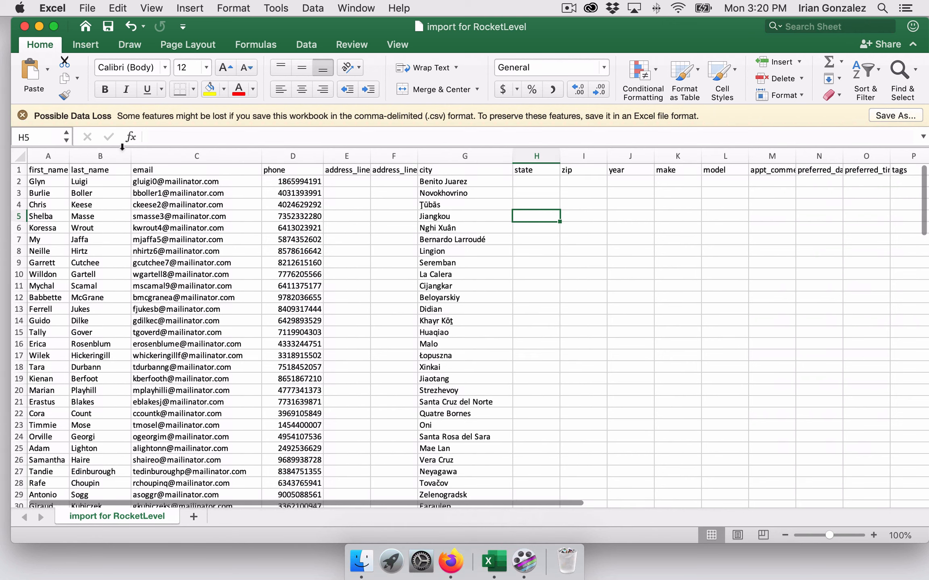
{"action": "left_click", "coordinate": [18, 170]}
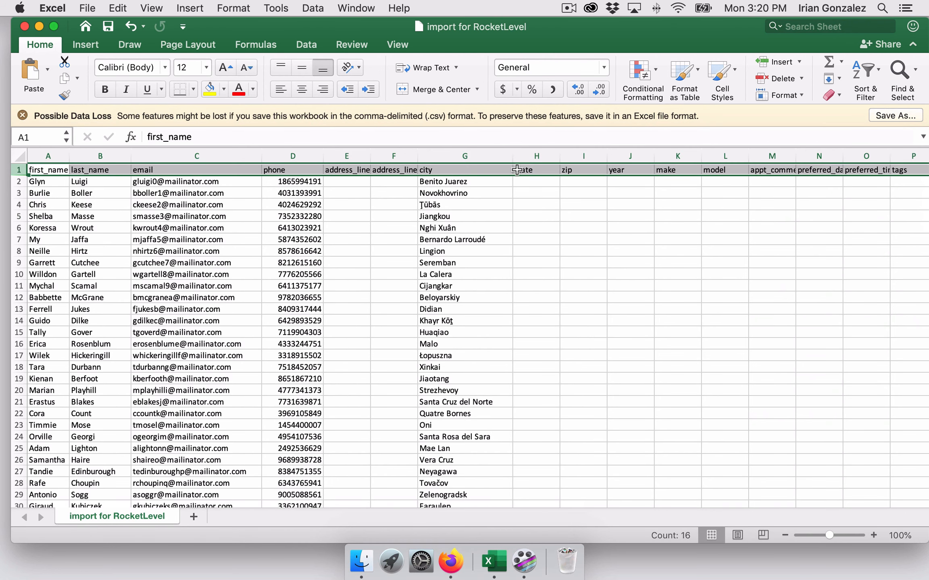
{"action": "left_click", "coordinate": [34, 182]}
{"action": "left_click", "coordinate": [394, 310]}
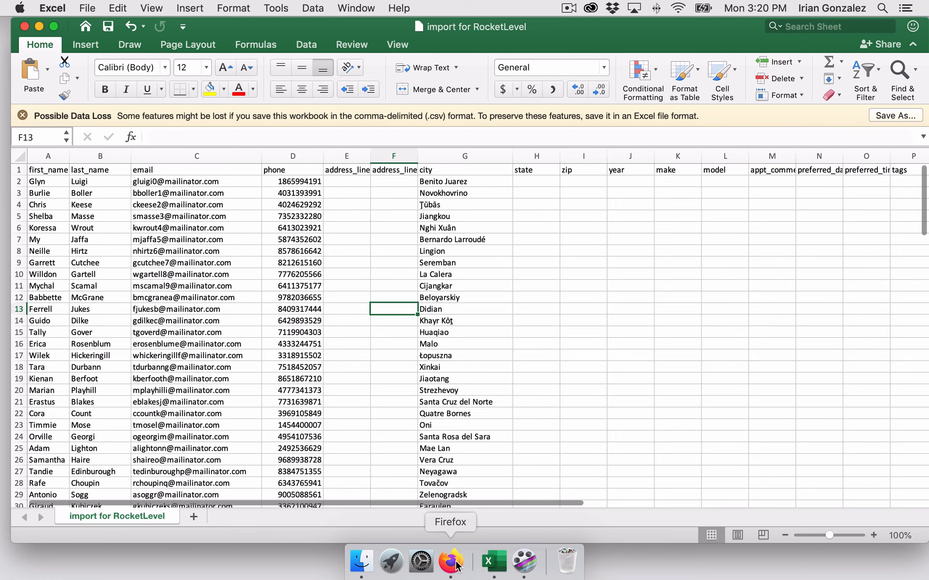
Step: Switch to RocketLevel in Firefox and upload template-5.csv from Downloads as the contact import file
{"action": "left_click", "coordinate": [454, 563]}
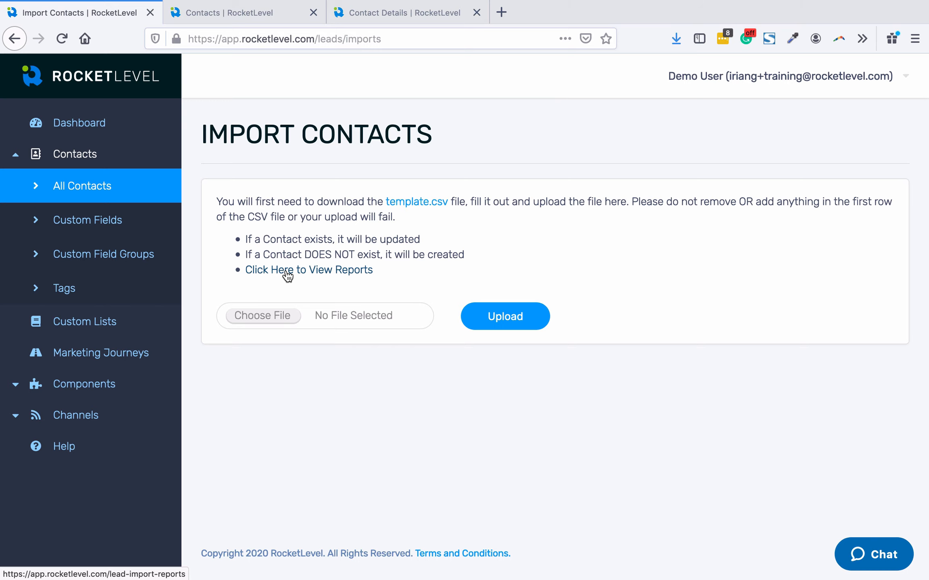
{"action": "left_click", "coordinate": [278, 316]}
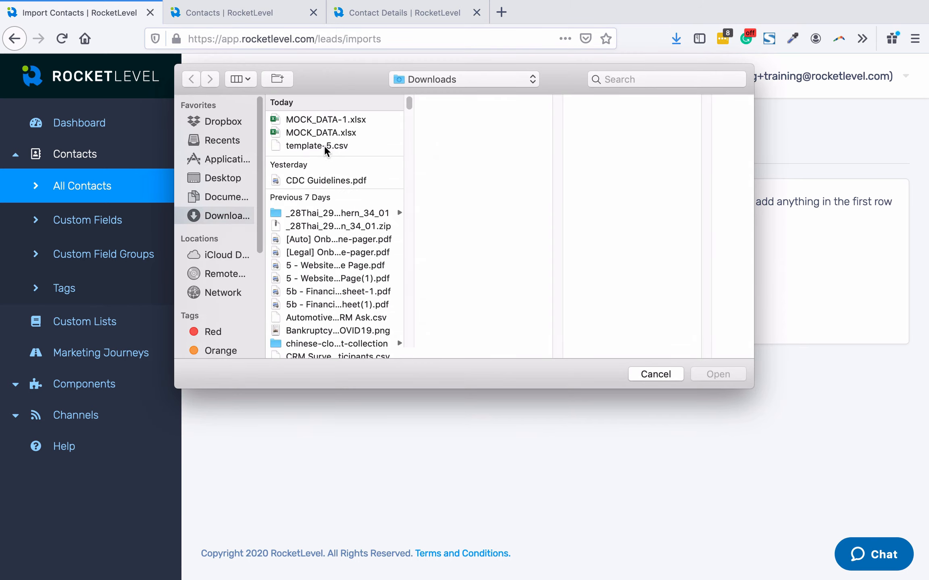
{"action": "left_click", "coordinate": [325, 146]}
{"action": "left_click", "coordinate": [710, 375]}
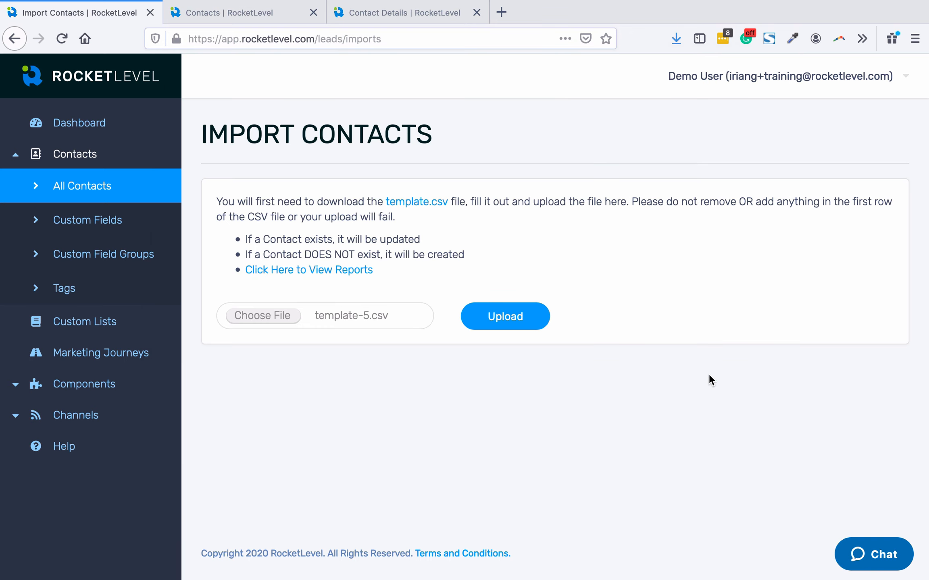
{"action": "left_click", "coordinate": [502, 325]}
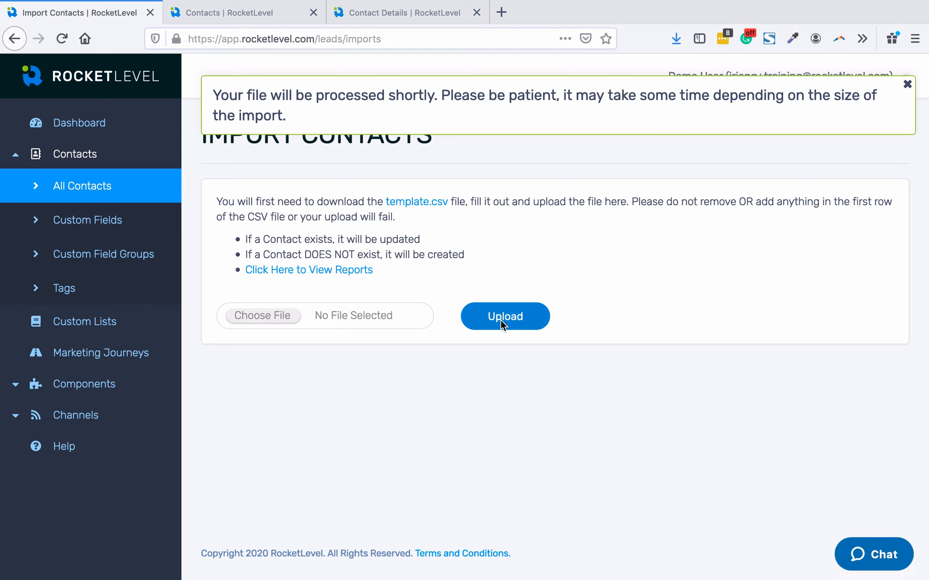
{"action": "left_click", "coordinate": [695, 108]}
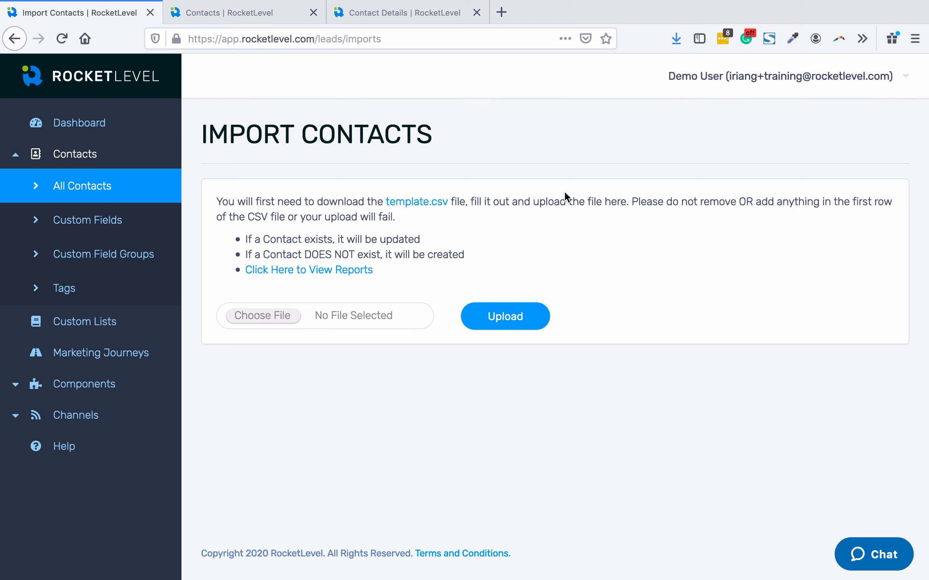
Step: Open the All Contacts list and examine the imported contacts and the total at its end
{"action": "left_click", "coordinate": [95, 188]}
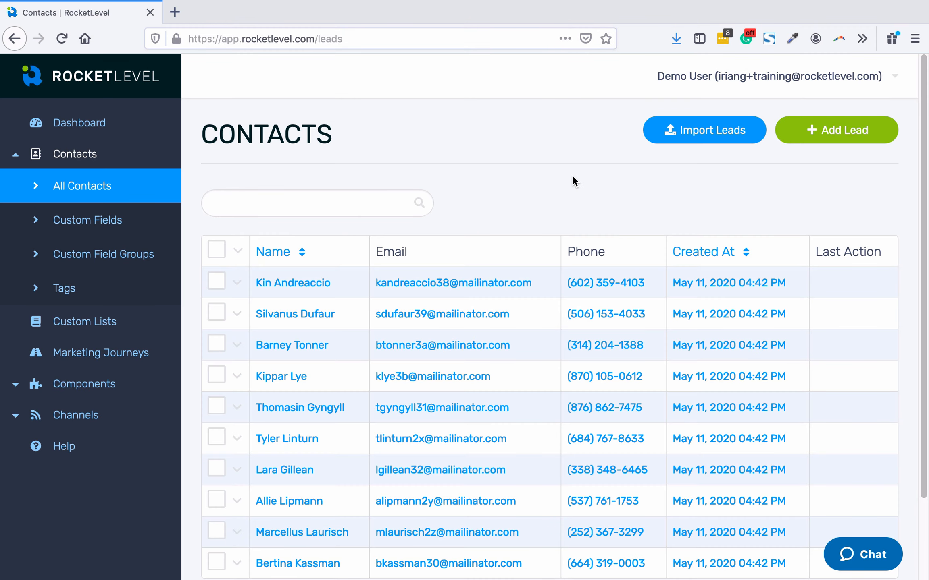
{"action": "scroll", "coordinate": [533, 182], "scroll_direction": "down", "scroll_amount": 2}
{"action": "scroll", "coordinate": [532, 178], "scroll_direction": "up", "scroll_amount": 2}
{"action": "scroll", "coordinate": [662, 202], "scroll_direction": "down", "scroll_amount": 2}
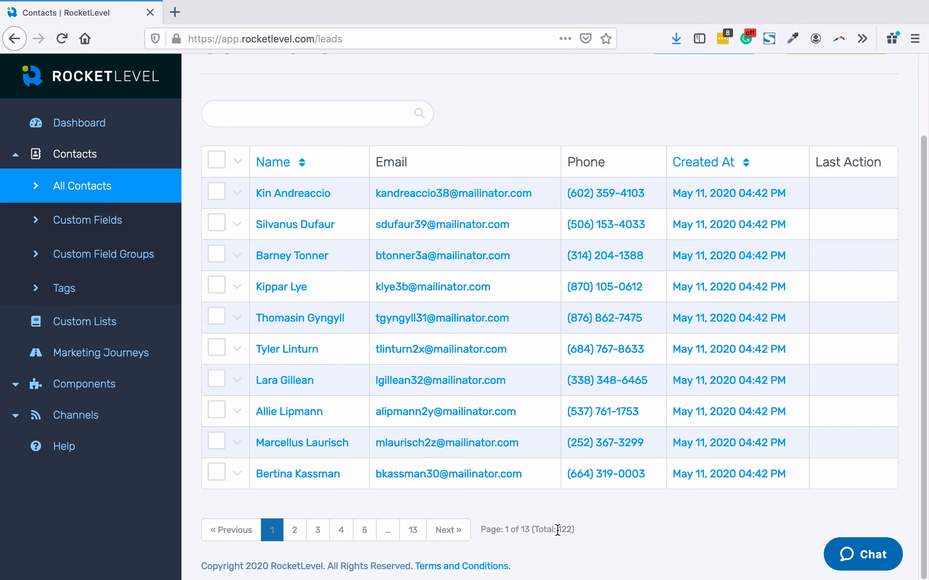
{"action": "scroll", "coordinate": [616, 525], "scroll_direction": "up", "scroll_amount": 2}
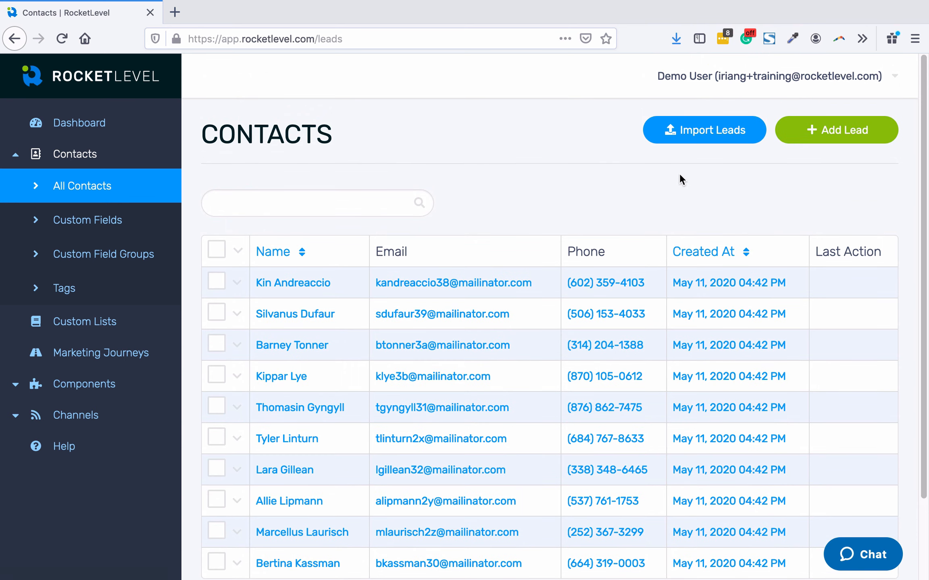
Step: Open the import report for import for RocketLevel - import for RocketLevel.csv and review each lead's status and errors
{"action": "left_click", "coordinate": [705, 130]}
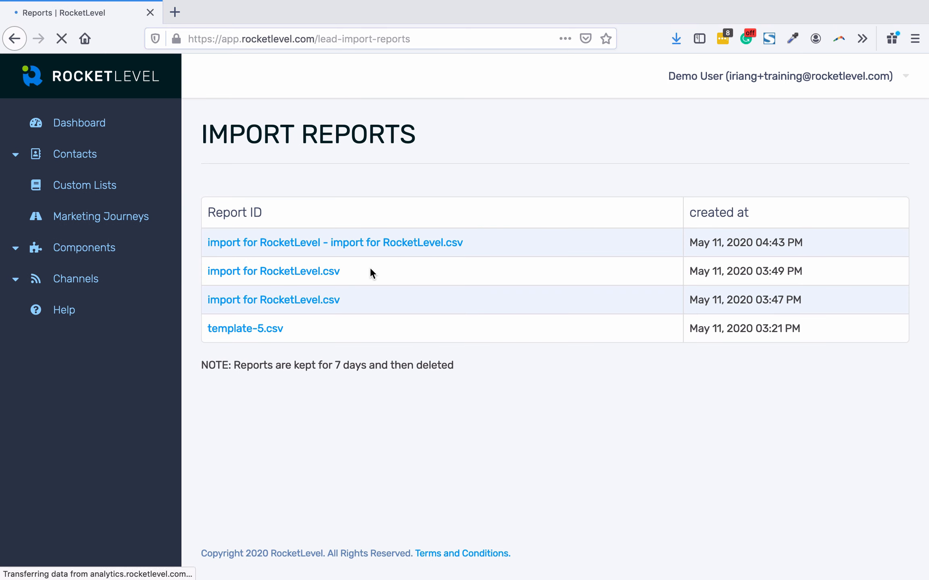
{"action": "left_click", "coordinate": [382, 244]}
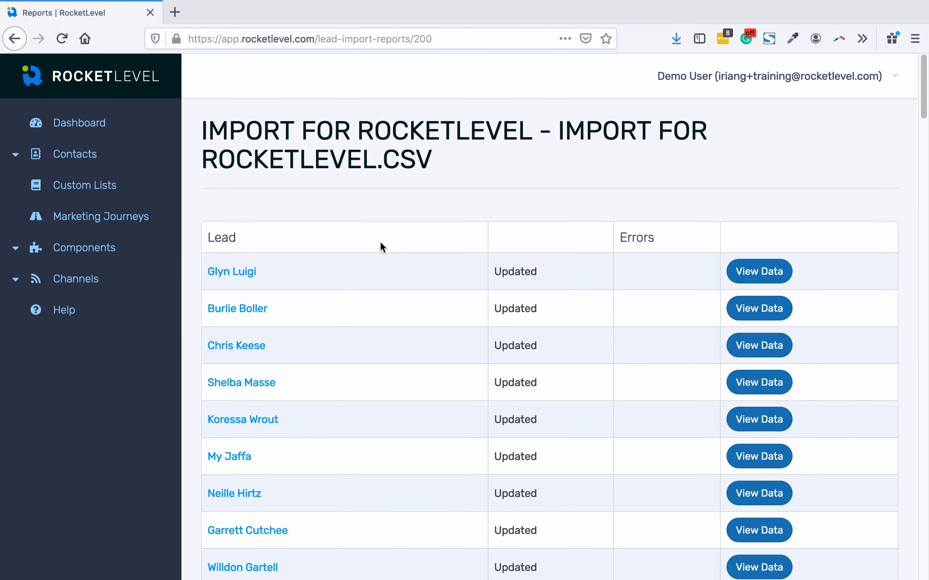
{"action": "scroll", "coordinate": [393, 263], "scroll_direction": "down", "scroll_amount": 7}
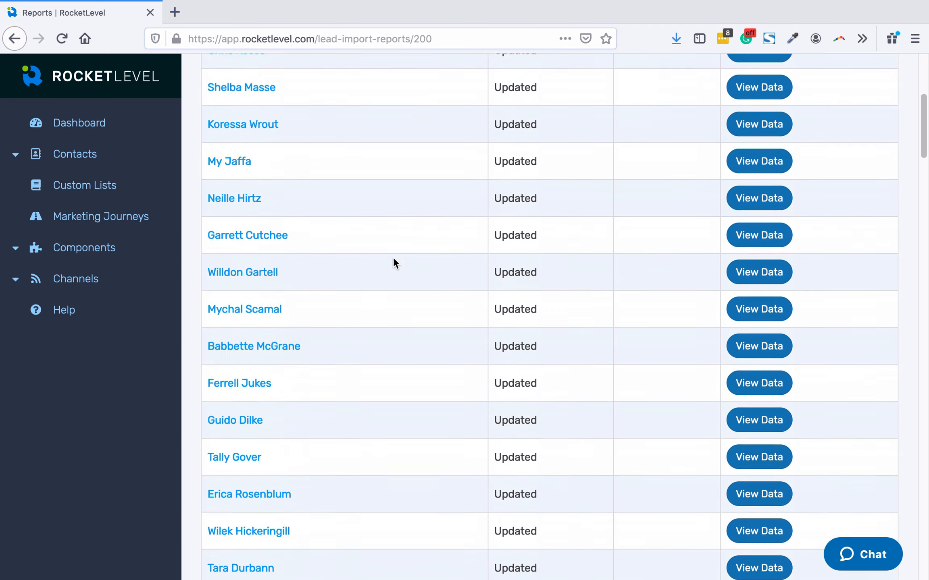
{"action": "scroll", "coordinate": [393, 260], "scroll_direction": "down", "scroll_amount": 20}
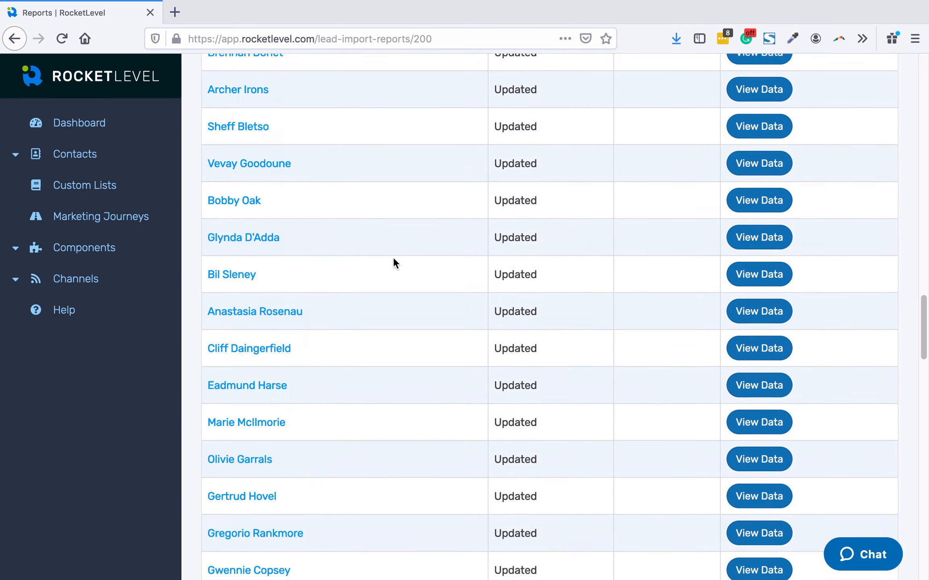
{"action": "scroll", "coordinate": [394, 262], "scroll_direction": "down", "scroll_amount": 20}
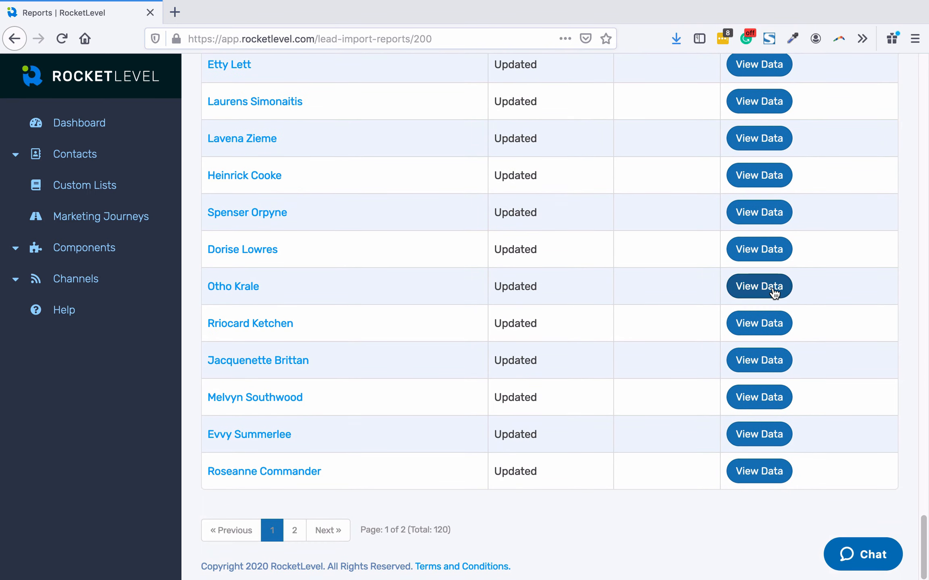
Step: View the imported field data of one lead near the end of the report, close it and return to the report's beginning
{"action": "left_click", "coordinate": [773, 288]}
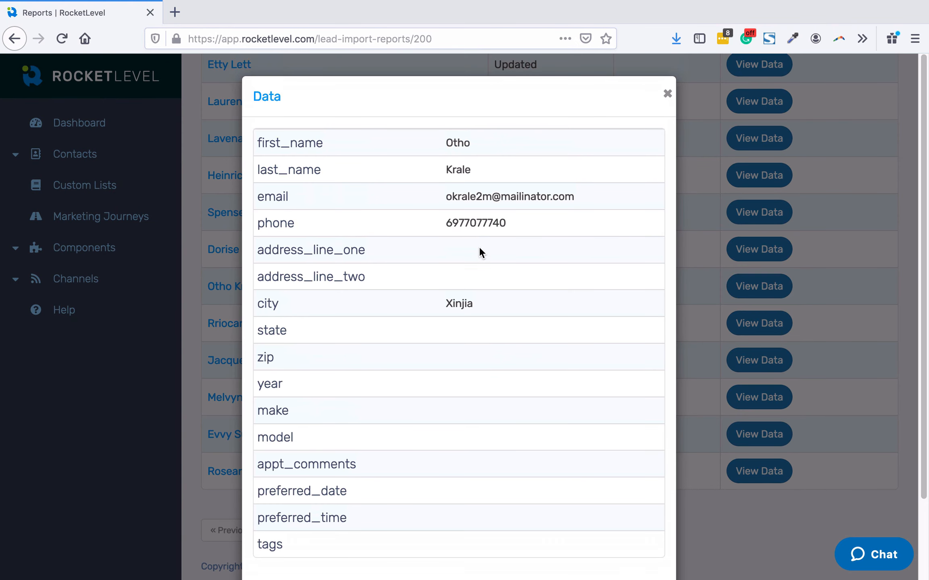
{"action": "scroll", "coordinate": [478, 248], "scroll_direction": "down", "scroll_amount": 3}
{"action": "scroll", "coordinate": [477, 249], "scroll_direction": "up", "scroll_amount": 3}
{"action": "left_click", "coordinate": [667, 93]}
{"action": "scroll", "coordinate": [580, 315], "scroll_direction": "up", "scroll_amount": 15}
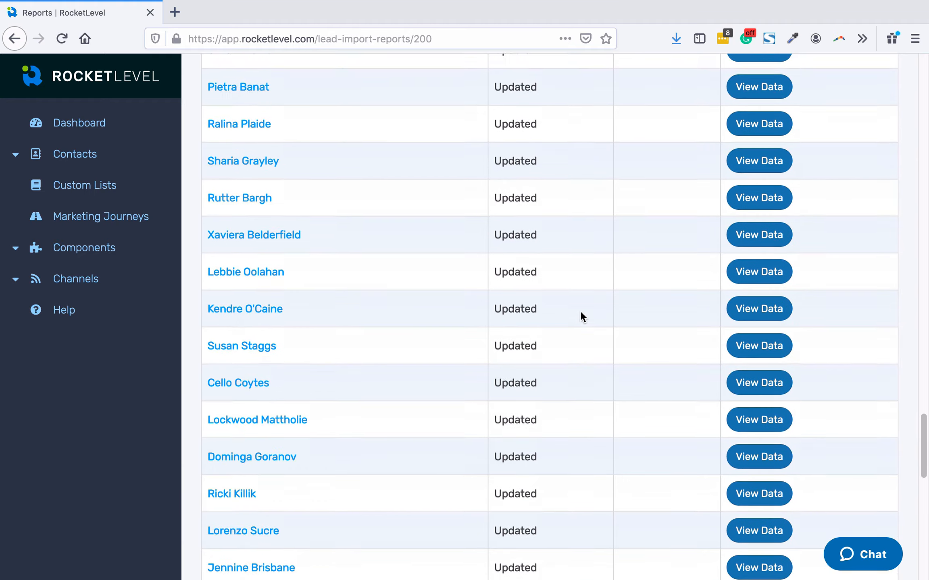
{"action": "scroll", "coordinate": [580, 315], "scroll_direction": "up", "scroll_amount": 20}
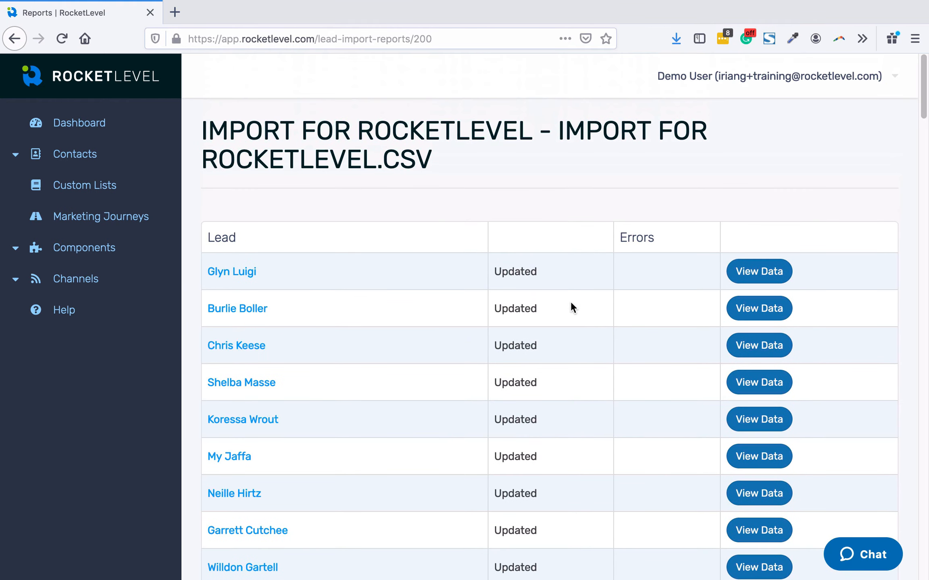